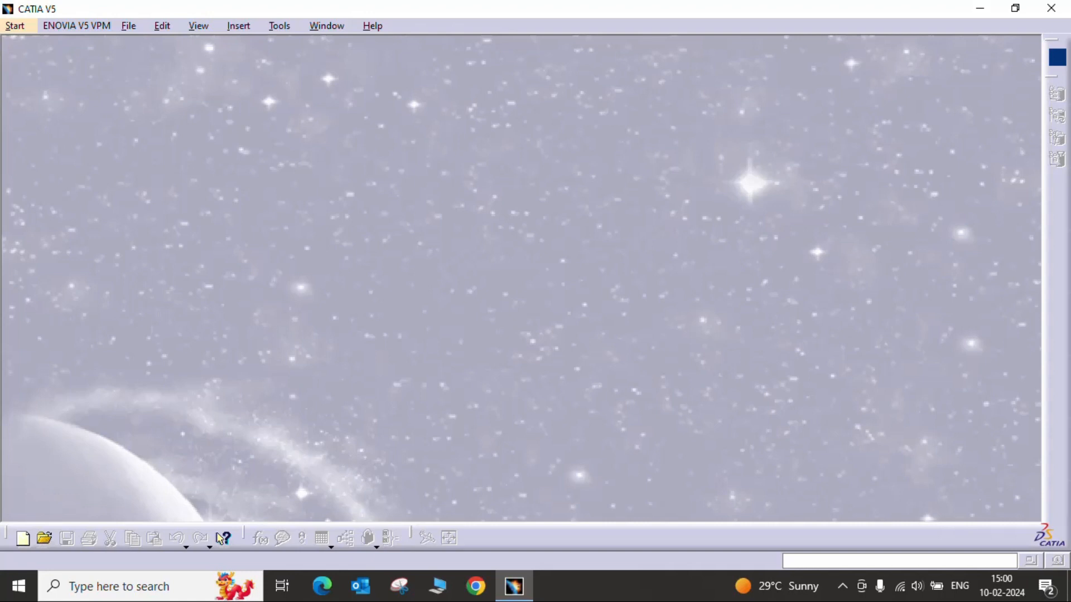
# Create a new part named REC Pattern.
pyautogui.hotkey('ctrl', 'n')
pyautogui.write('Part')
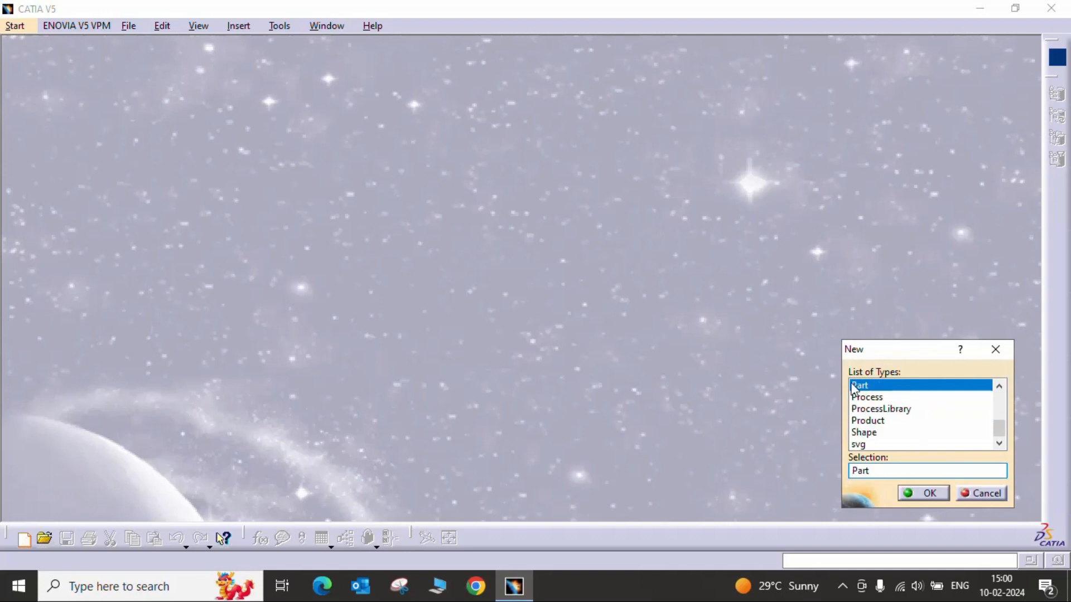
pyautogui.doubleClick(899, 390)
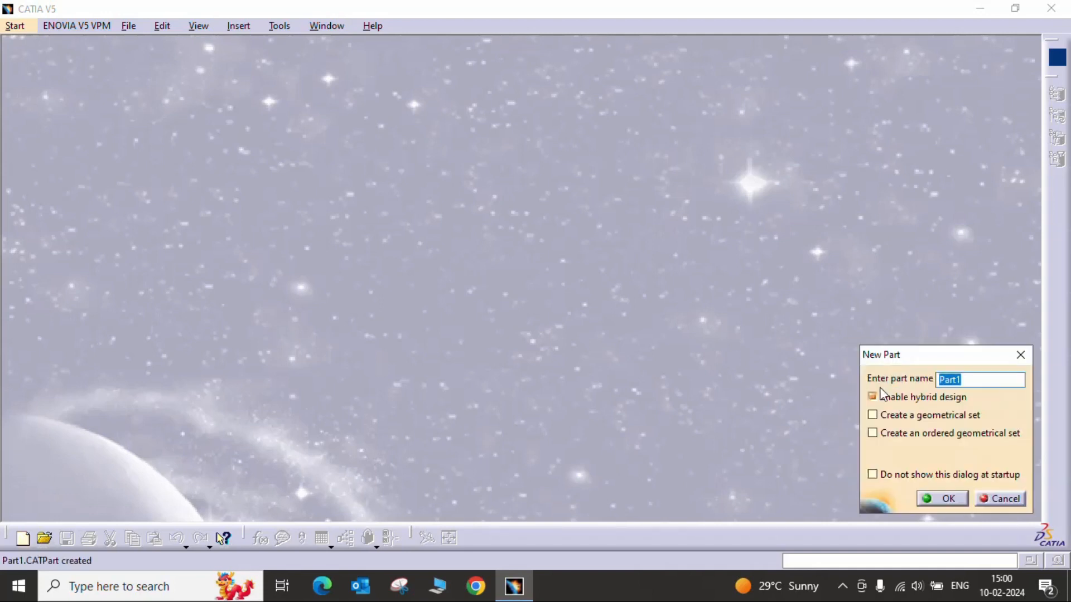
pyautogui.click(943, 498)
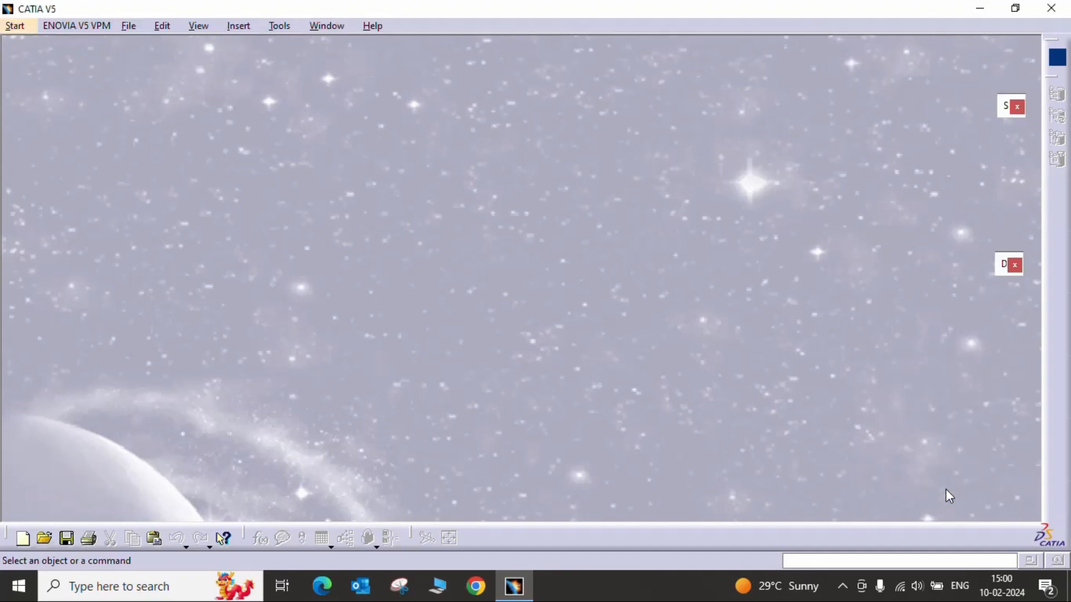
pyautogui.click(1058, 231)
pyautogui.click(538, 304)
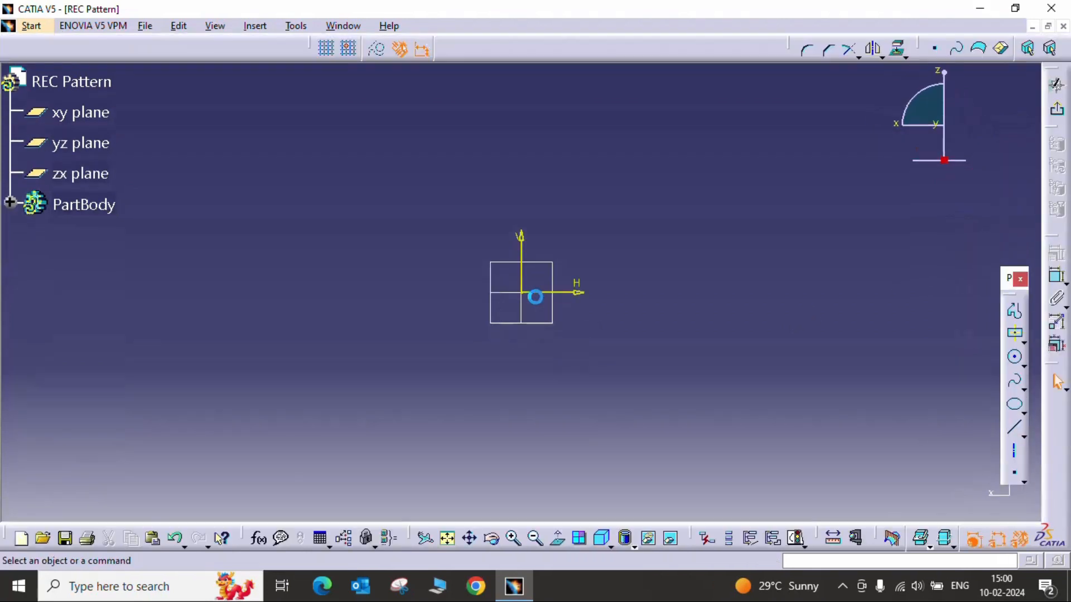
pyautogui.click(1057, 110)
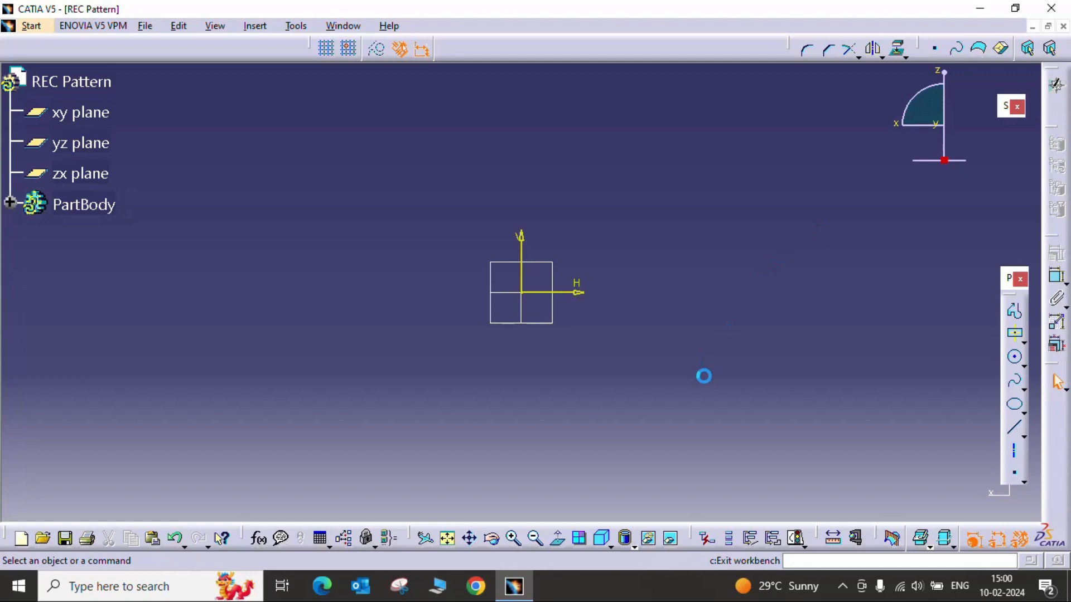
# Sketch a centred rectangle about 185 mm wide and 160 mm high on the xy plane, centred on the origin.
pyautogui.click(1052, 235)
pyautogui.click(557, 294)
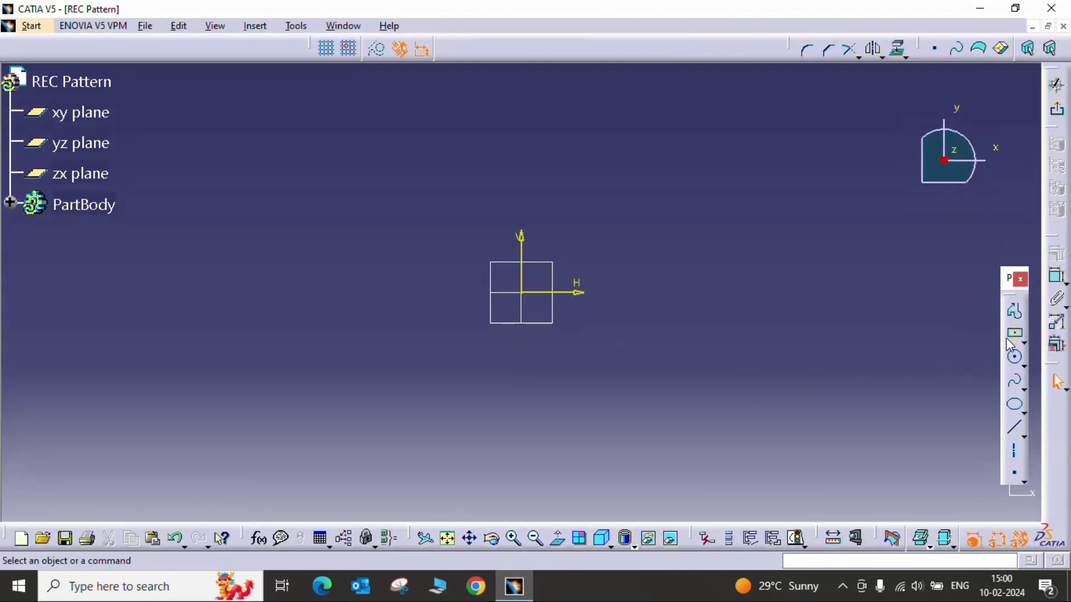
pyautogui.click(1014, 333)
pyautogui.click(522, 292)
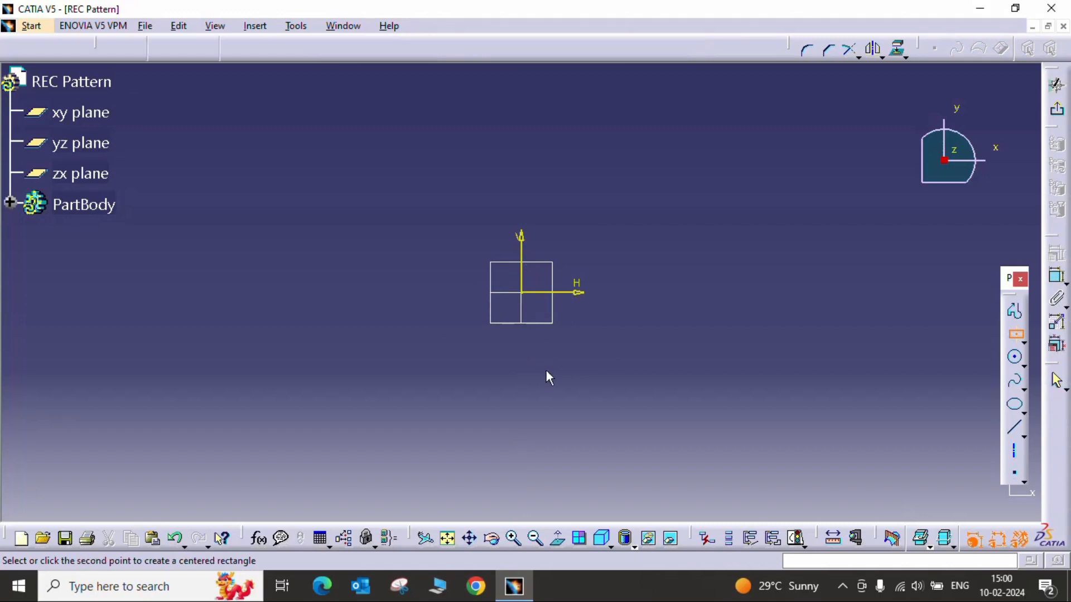
pyautogui.click(698, 444)
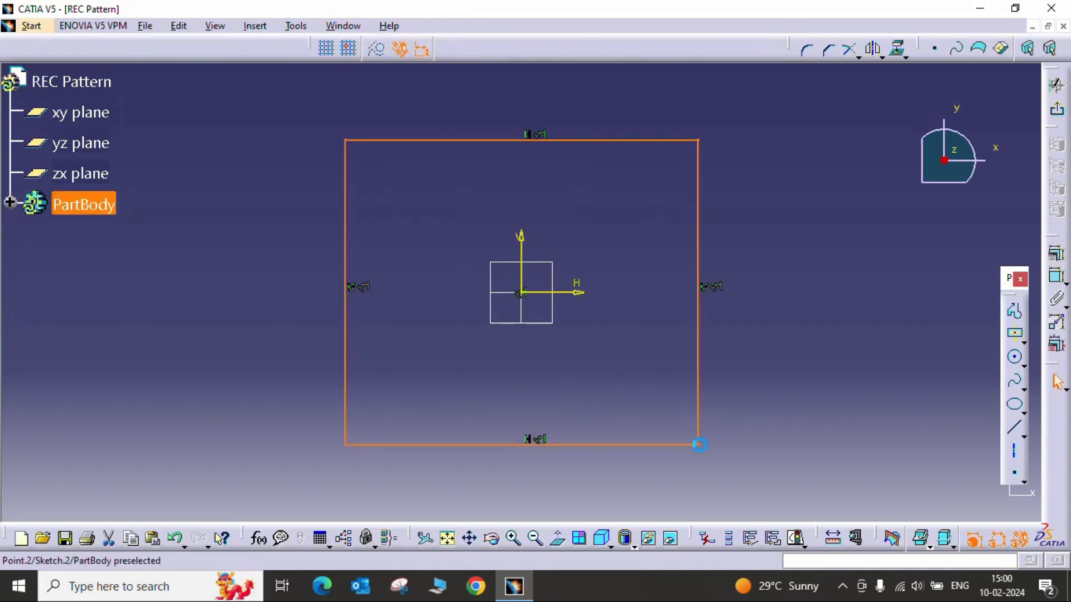
pyautogui.click(926, 256)
# Add length dimensions to one vertical and one horizontal side of the rectangle.
pyautogui.click(1057, 276)
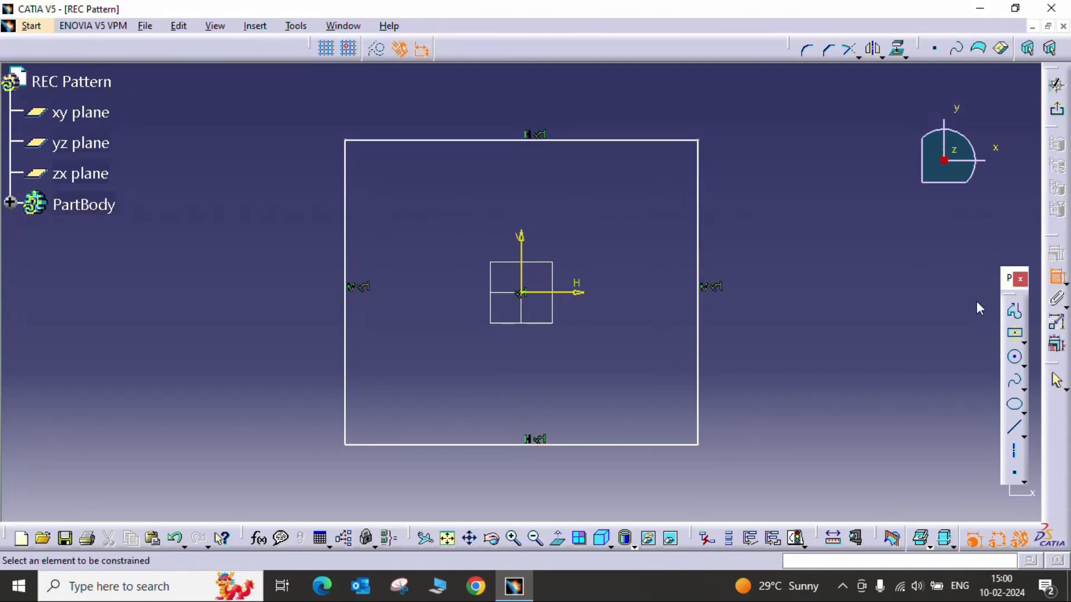
pyautogui.click(346, 248)
pyautogui.click(301, 243)
pyautogui.click(426, 445)
pyautogui.click(449, 489)
# Set the rectangle's vertical side to 150 mm and its horizontal side to 250 mm.
pyautogui.doubleClick(314, 243)
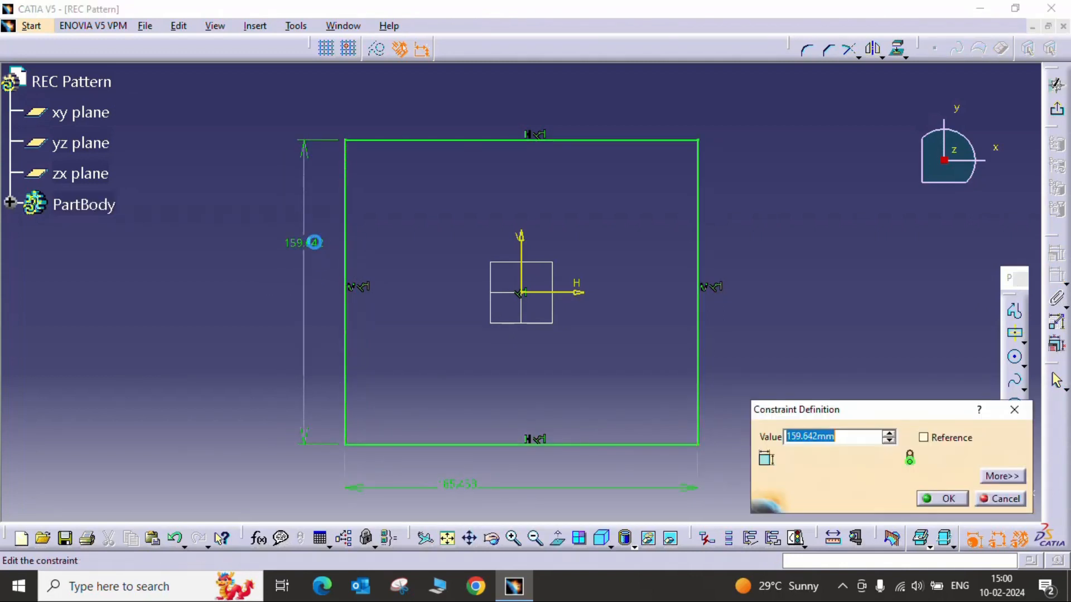
pyautogui.write('1')
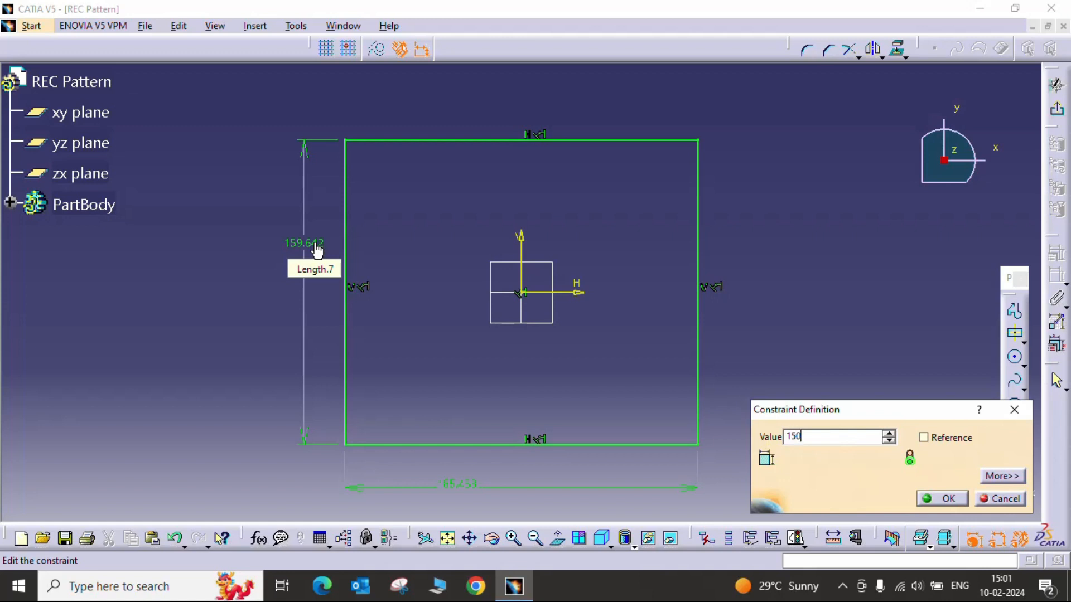
pyautogui.write('50')
pyautogui.press('Return')
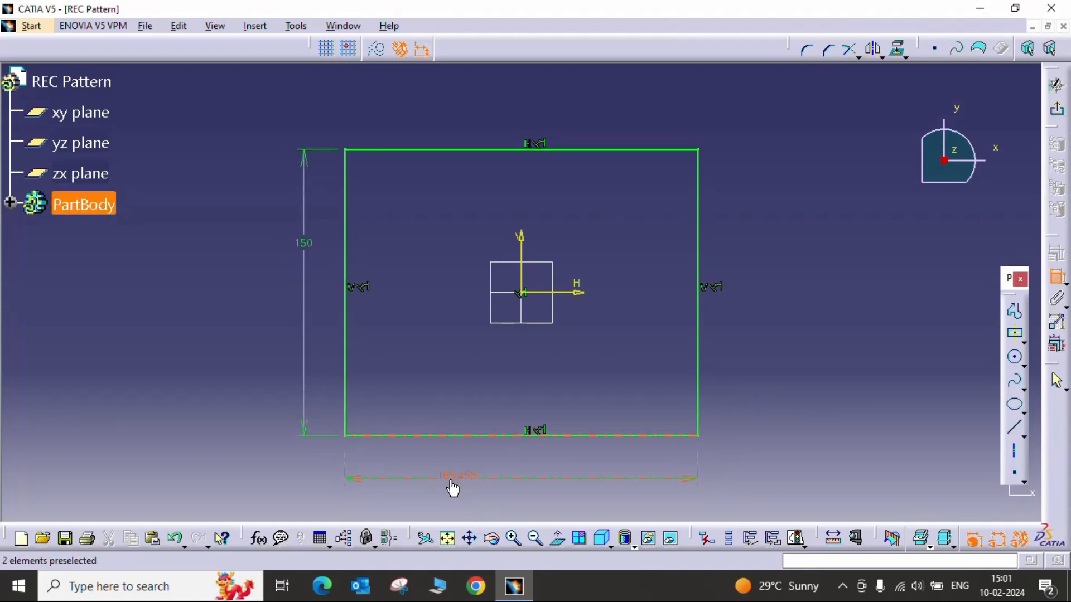
pyautogui.doubleClick(451, 485)
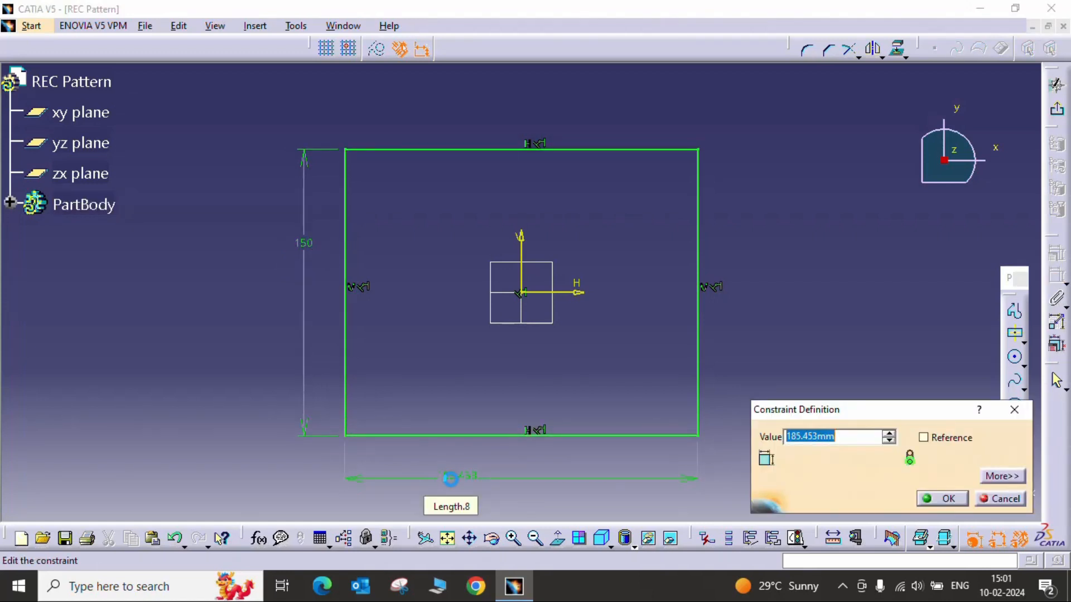
pyautogui.write('250')
pyautogui.press('Return')
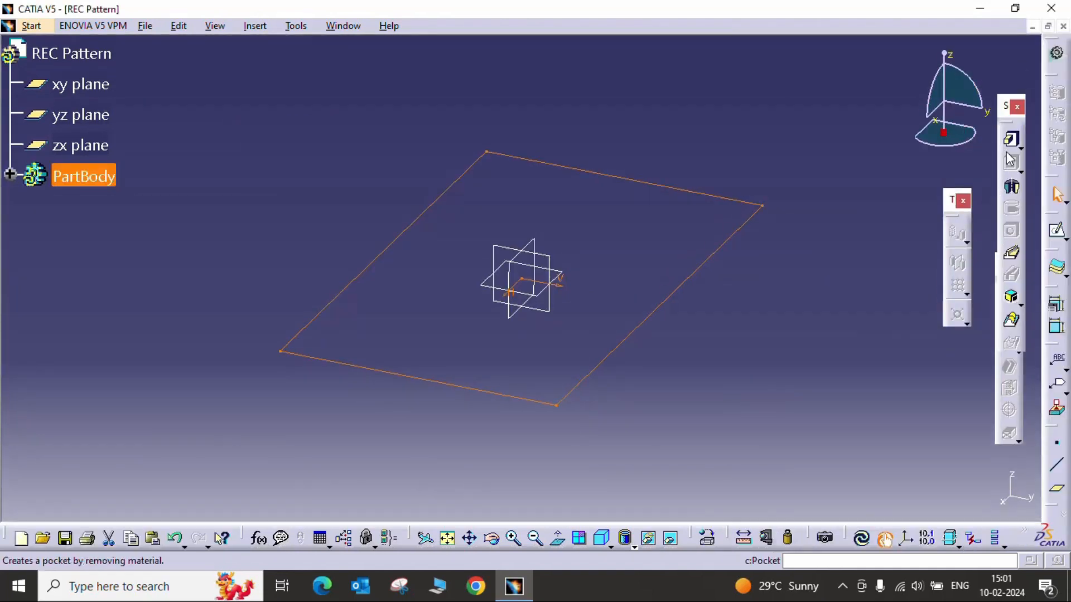
# Pad the rectangle sketch to a length of 15 mm.
pyautogui.click(1011, 139)
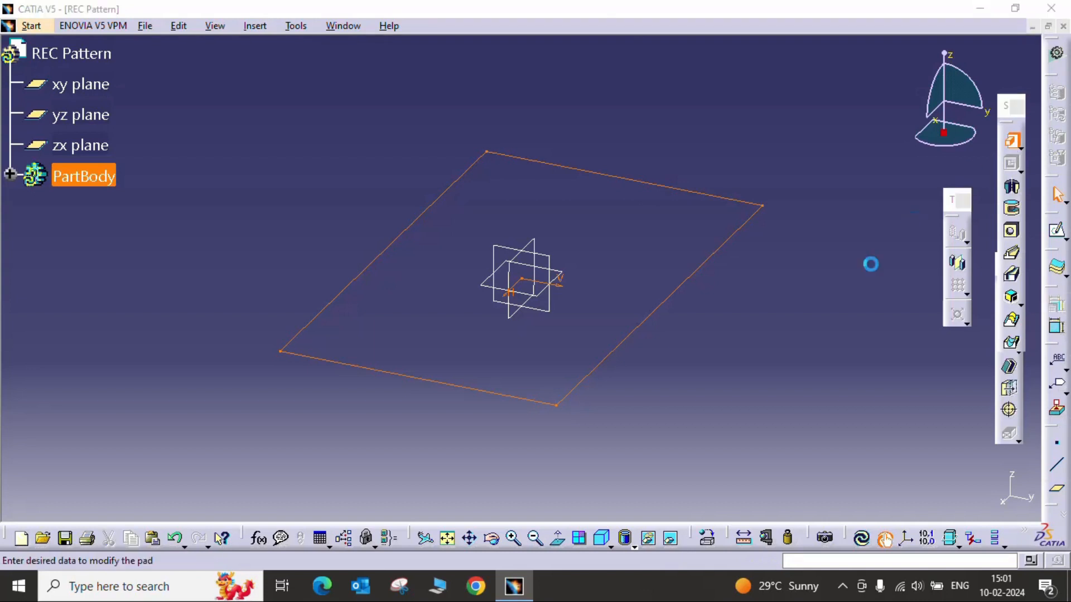
pyautogui.write('5')
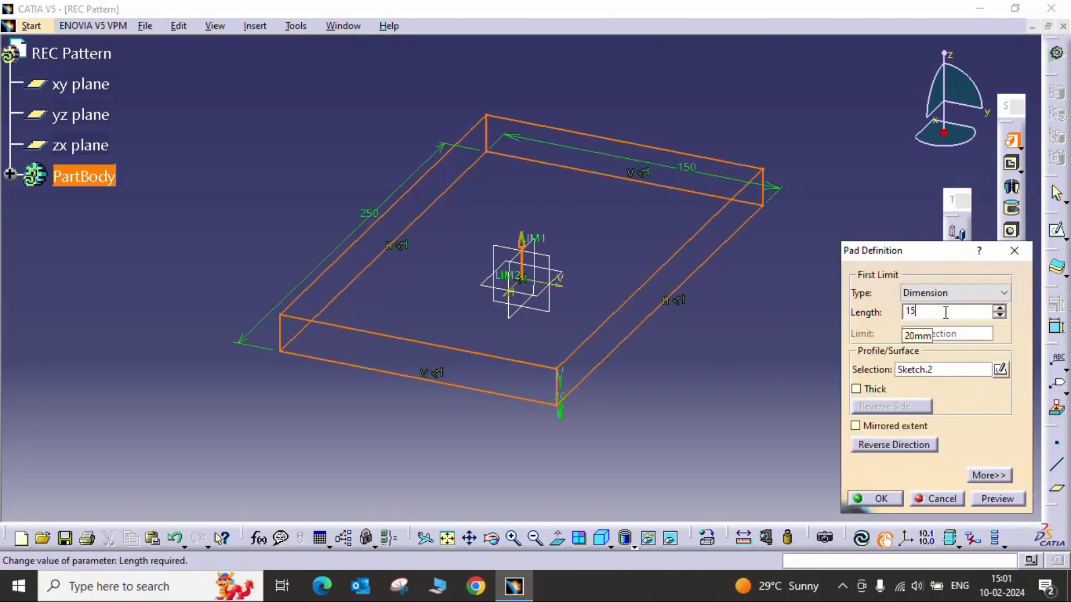
pyautogui.press('Return')
# Sketch a circle about 18 mm in diameter on the plate's upper face, centred on the horizontal axis near one short edge.
pyautogui.moveTo(751, 369)
pyautogui.mouseDown(button='middle')
pyautogui.moveTo(689, 411)
pyautogui.moveTo(514, 340)
pyautogui.mouseUp(button='middle')
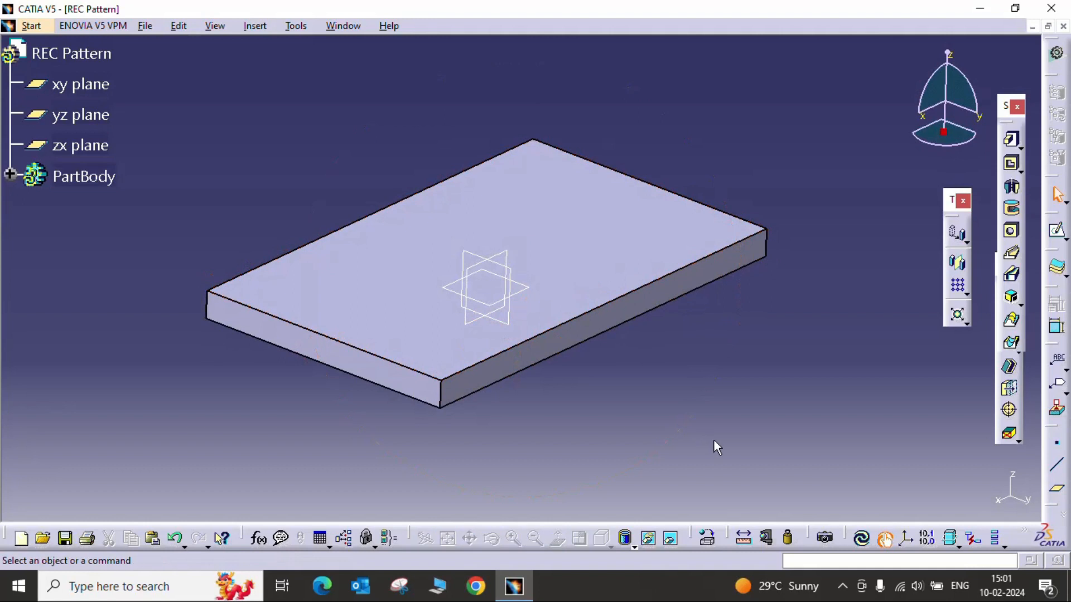
pyautogui.click(1058, 234)
pyautogui.click(607, 254)
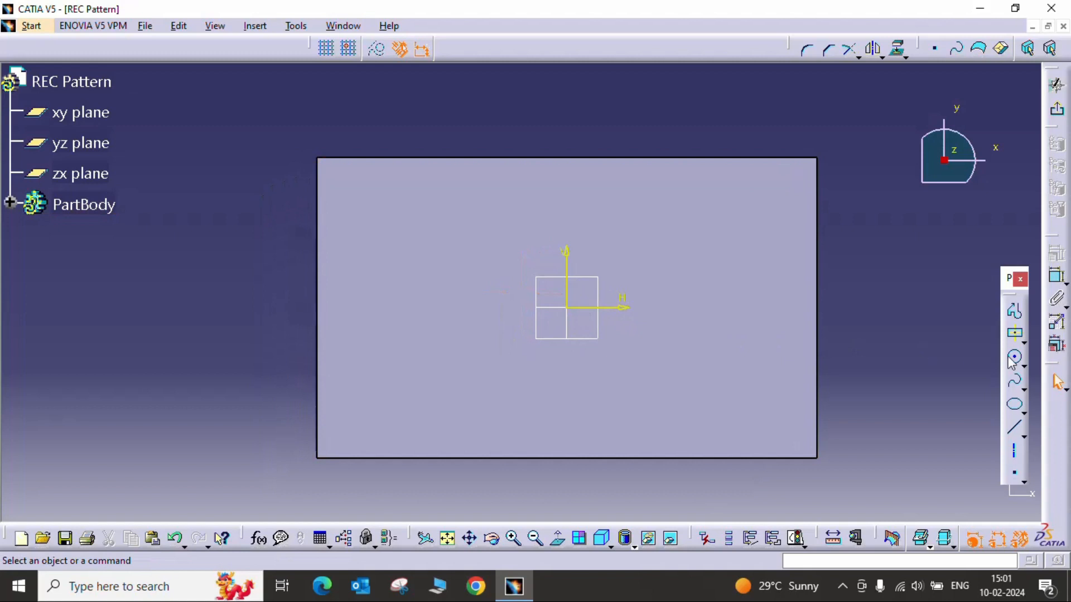
pyautogui.click(1015, 357)
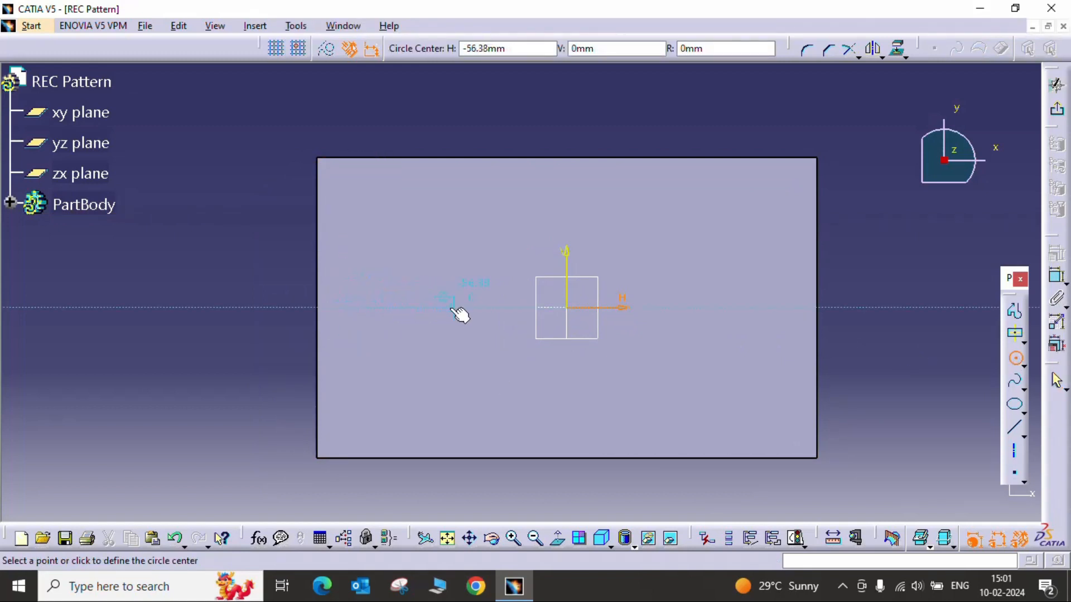
pyautogui.click(352, 307)
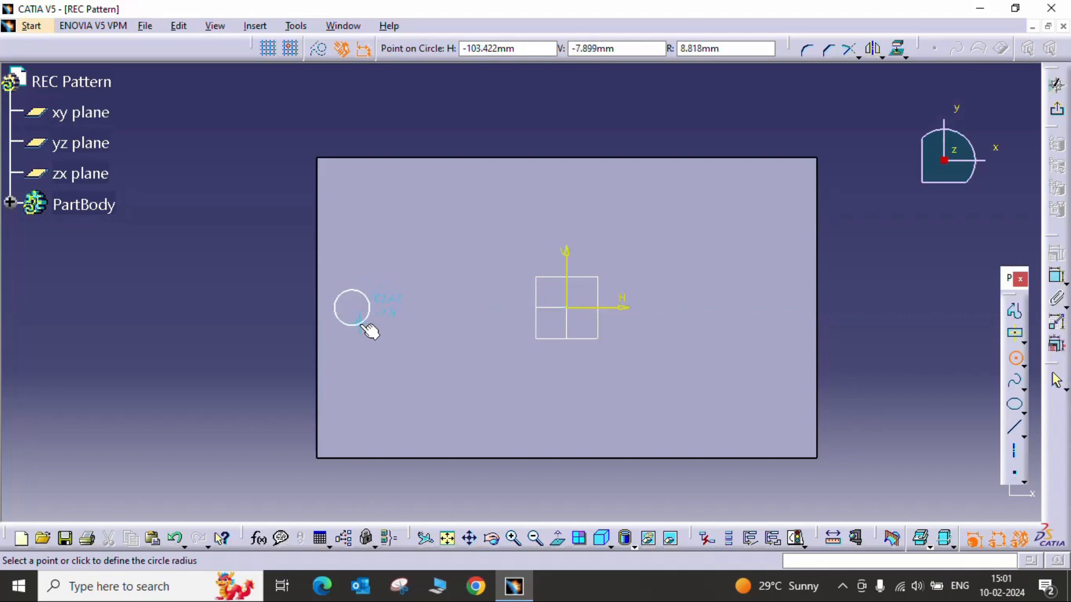
pyautogui.click(364, 322)
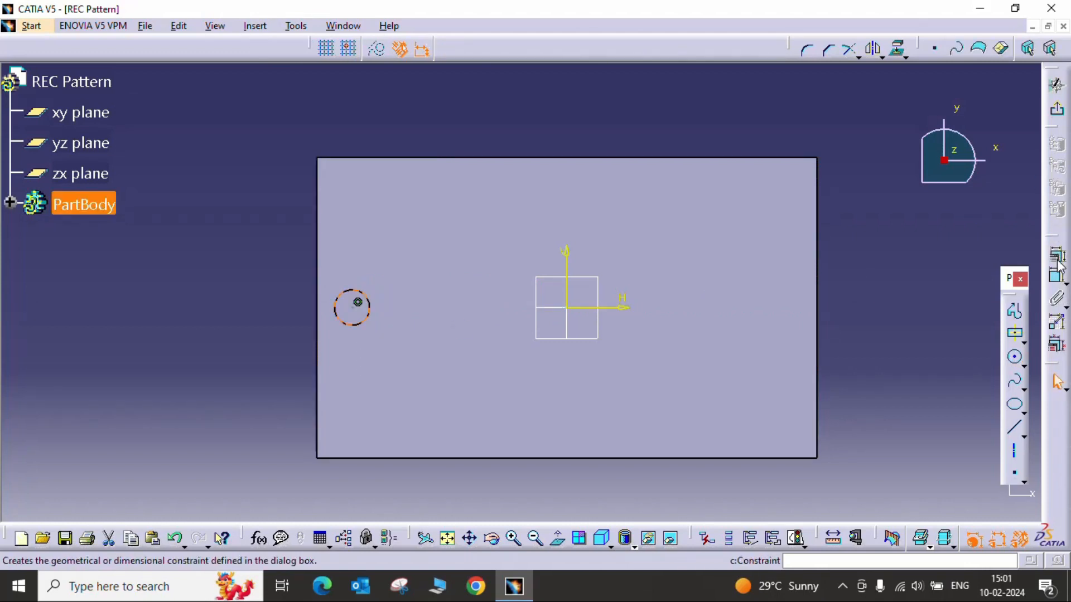
# Dimension the circle's diameter and set it to 20 mm.
pyautogui.click(1056, 276)
pyautogui.click(290, 289)
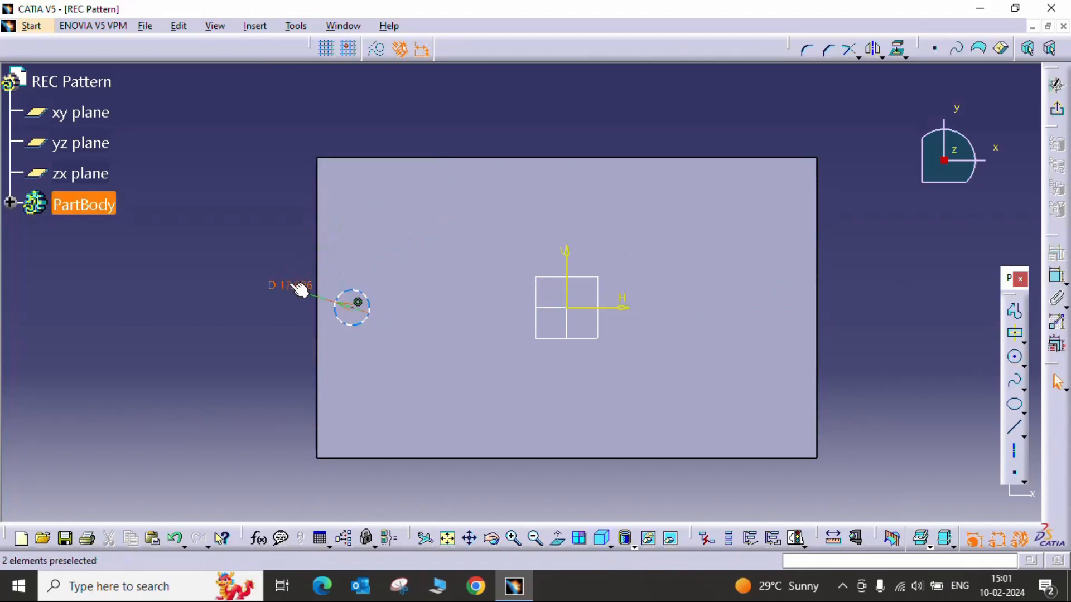
pyautogui.doubleClick(291, 287)
pyautogui.write('10')
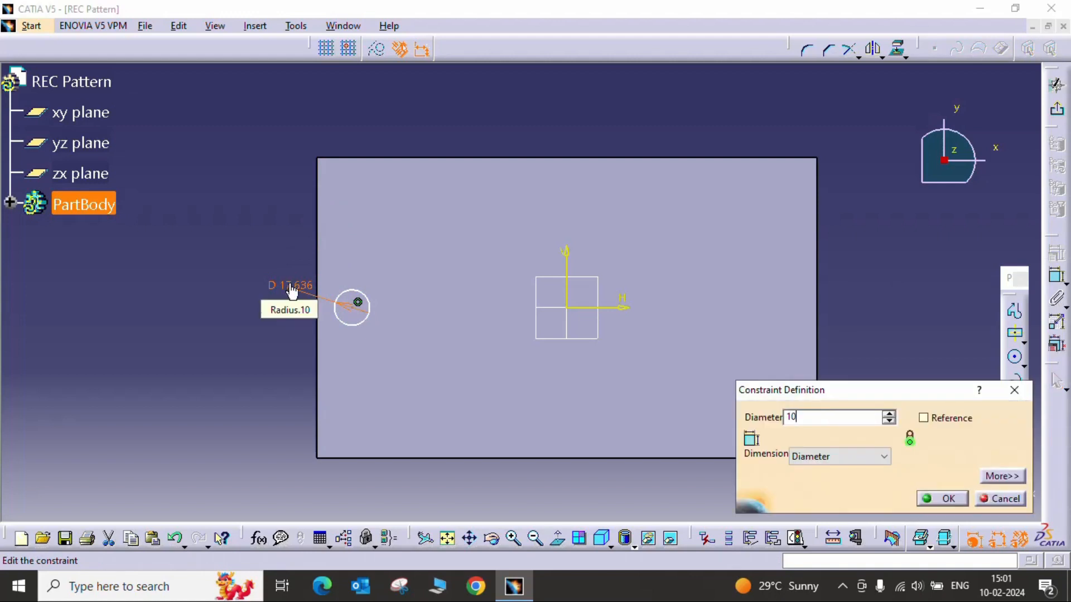
pyautogui.press('Return')
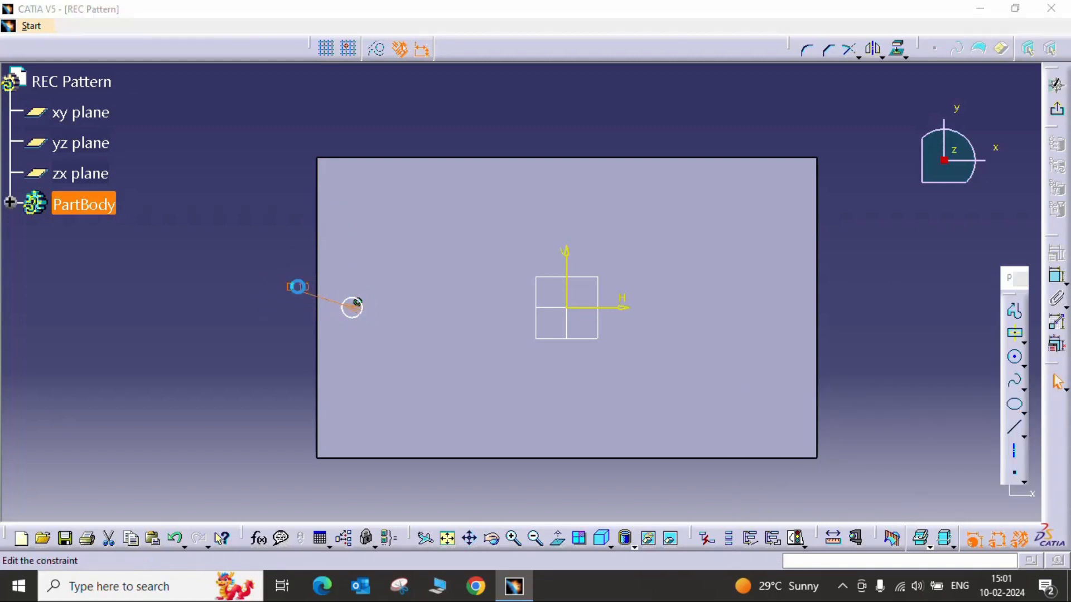
pyautogui.doubleClick(297, 286)
pyautogui.write('20')
pyautogui.press('Return')
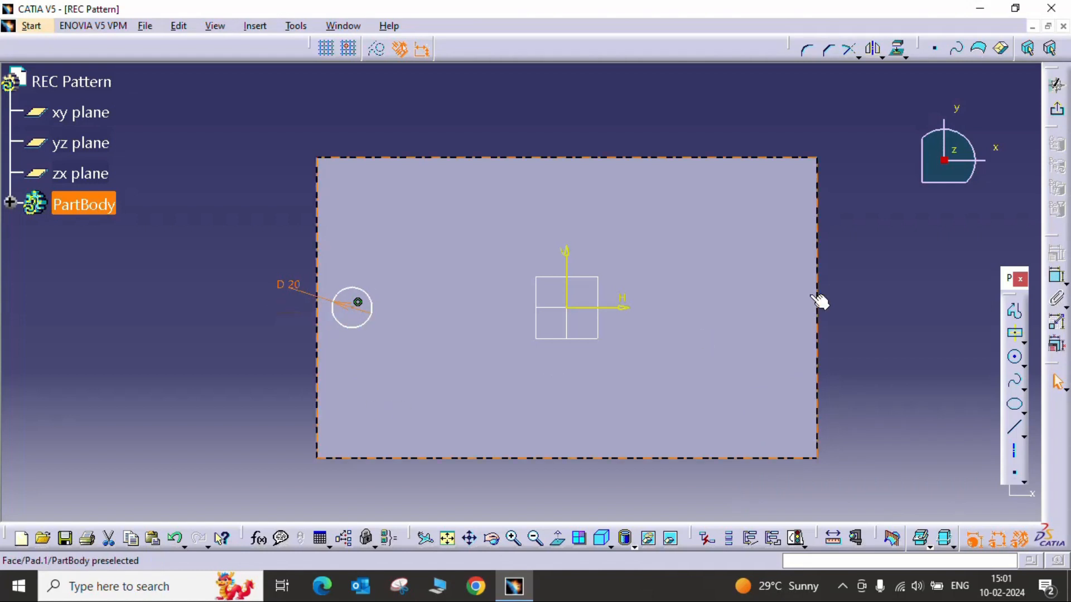
# Dimension the distance from the circle's centre to the vertical axis and set it to 100 mm.
pyautogui.click(1056, 276)
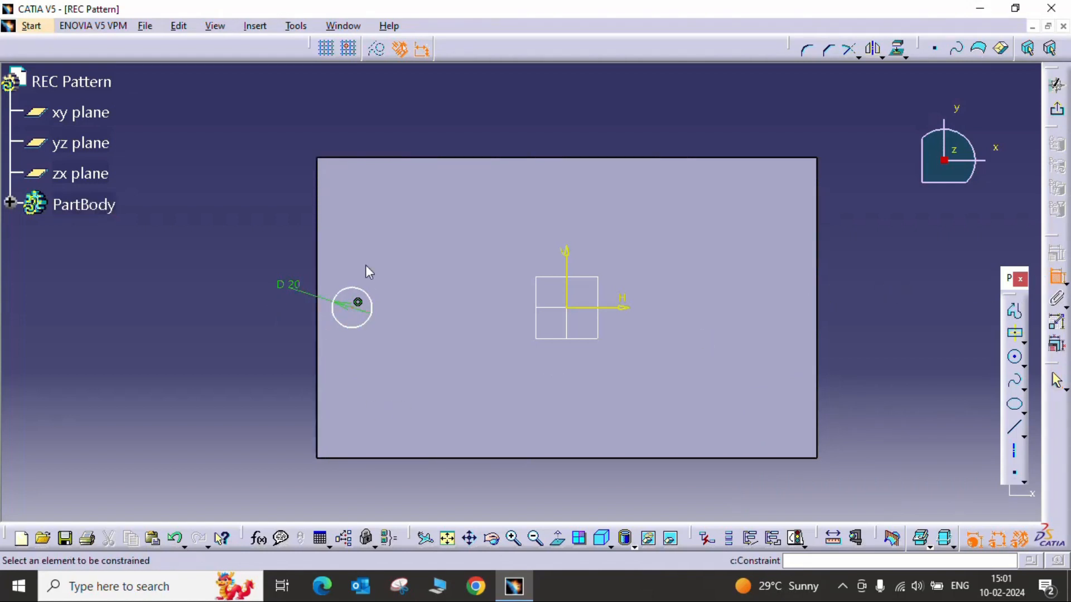
pyautogui.click(351, 307)
pyautogui.click(569, 291)
pyautogui.click(440, 486)
pyautogui.doubleClick(436, 483)
pyautogui.write('100')
pyautogui.press('Return')
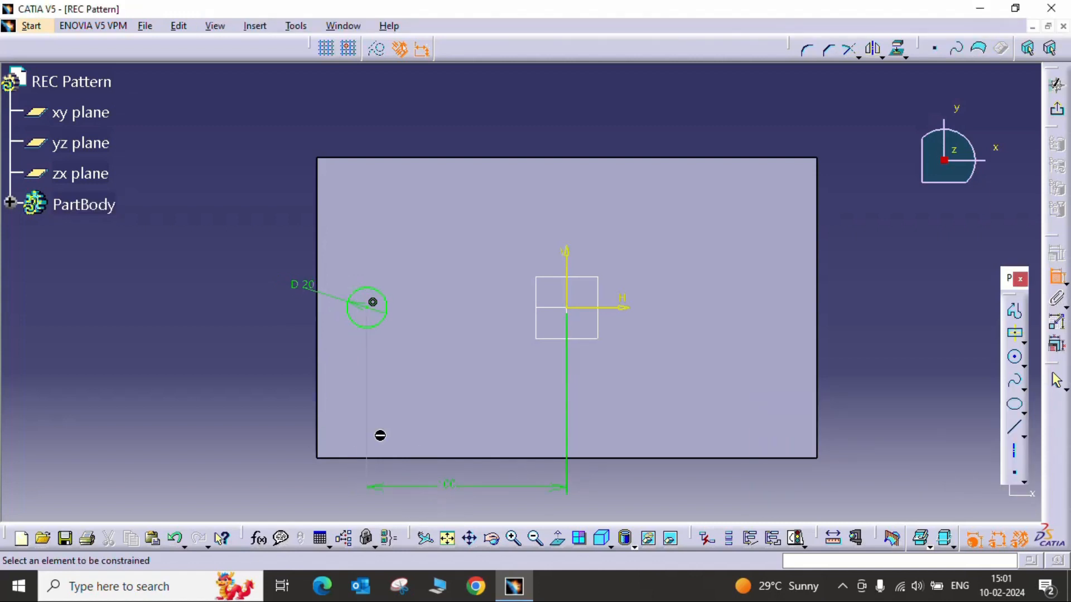
# Finish the circle sketch and pad it to a length of 40 mm.
pyautogui.moveTo(344, 351); pyautogui.dragTo(449, 333, button='middle')
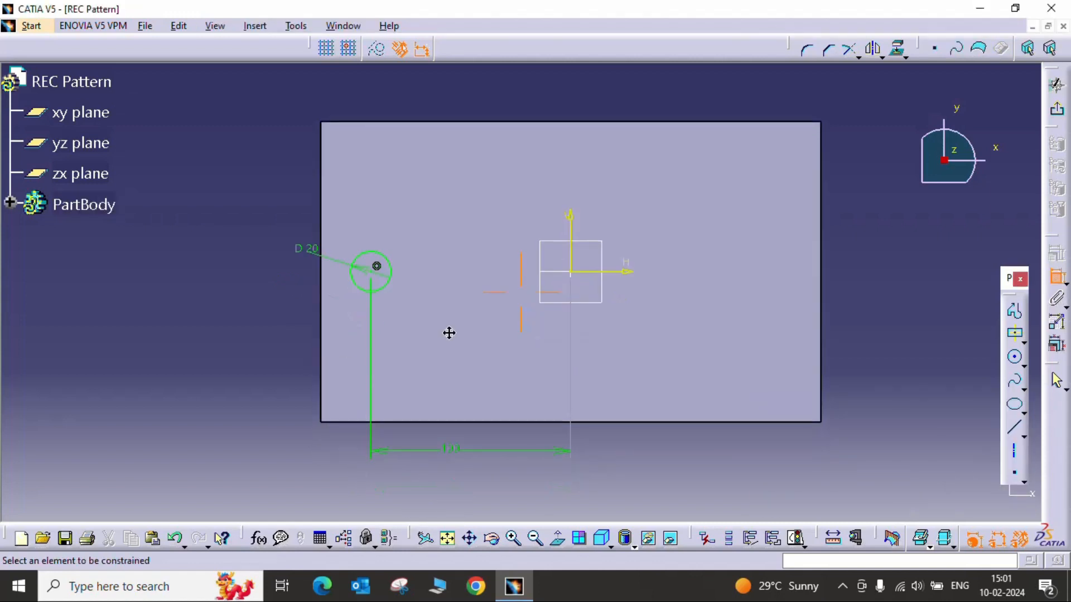
pyautogui.click(1057, 109)
pyautogui.click(1010, 142)
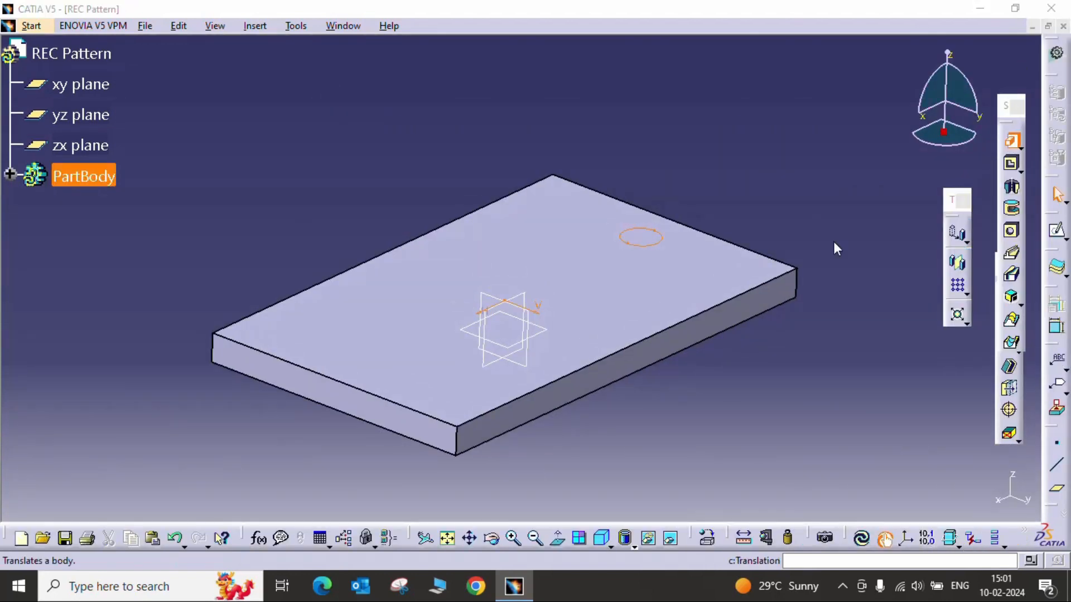
pyautogui.write('40')
pyautogui.press('Return')
# Edit the cylinder's sketch to set the circle diameter to 10 mm, and update the part.
pyautogui.moveTo(488, 371); pyautogui.dragTo(564, 321, button='middle')
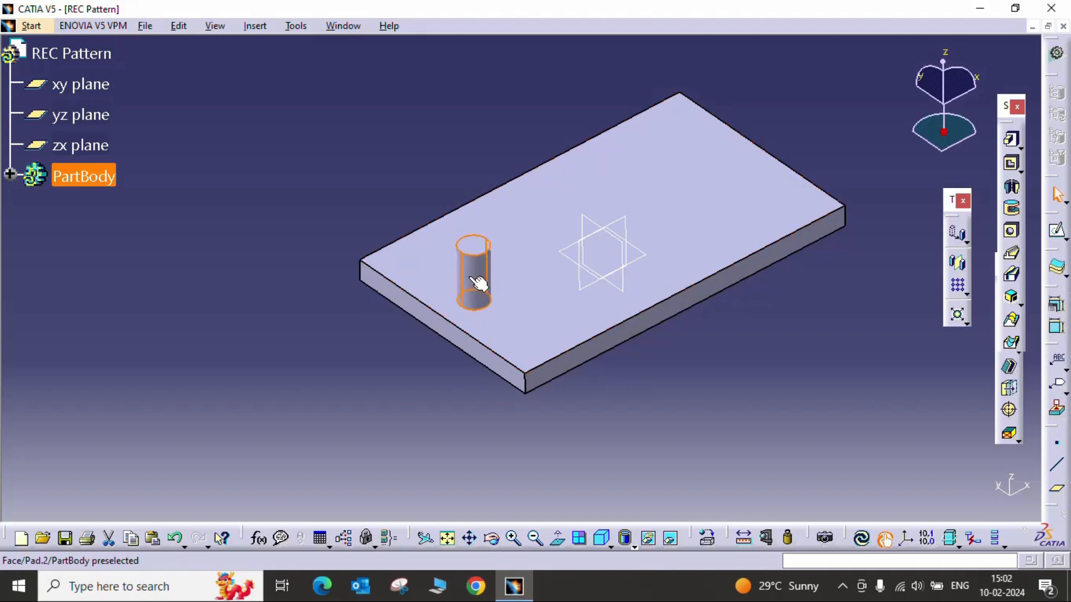
pyautogui.click(10, 174)
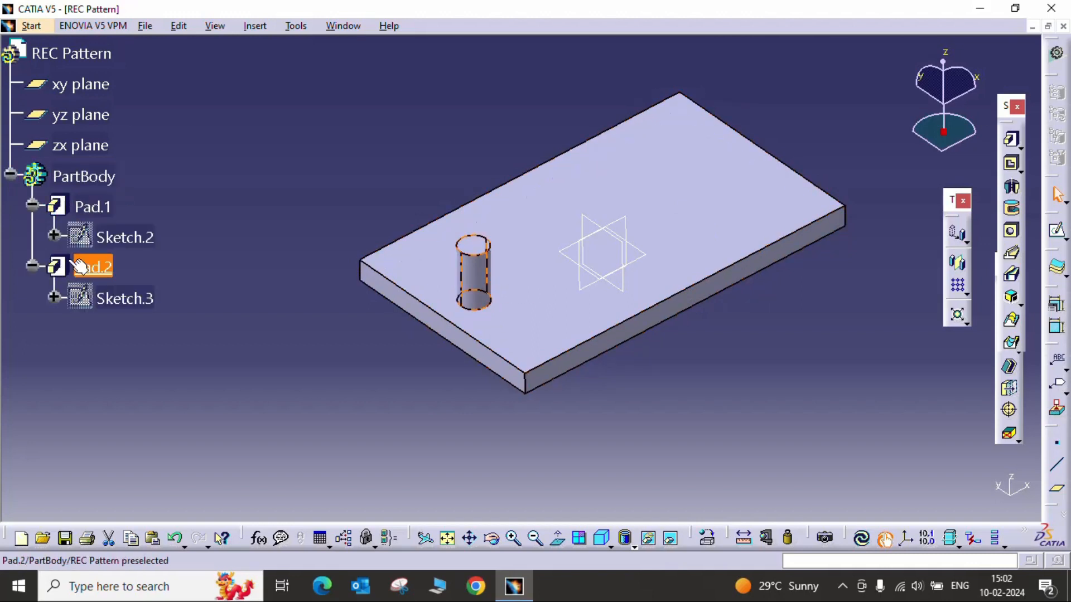
pyautogui.click(106, 297)
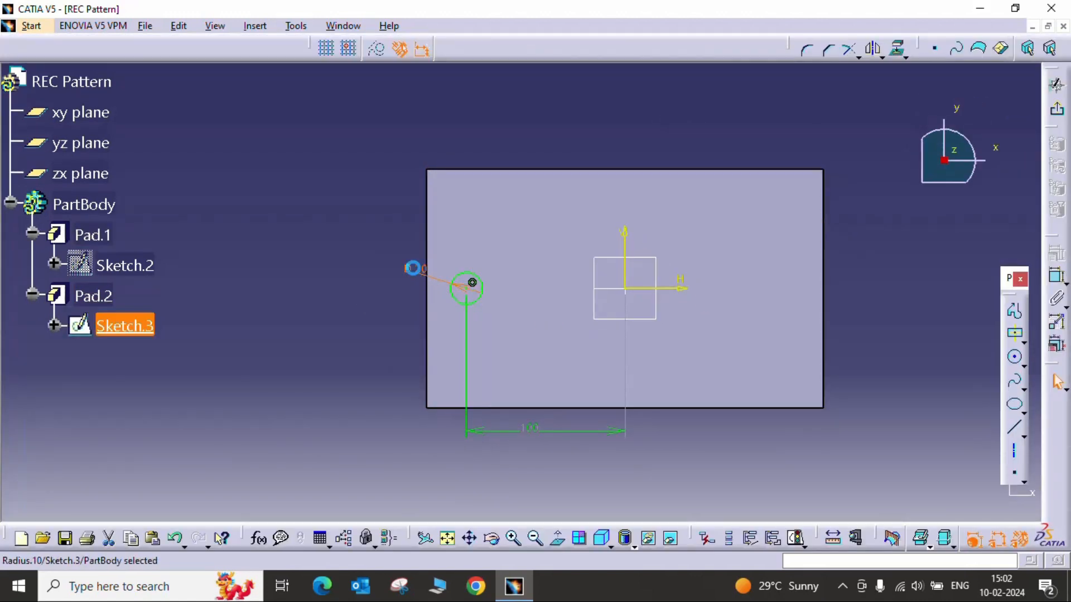
pyautogui.doubleClick(413, 269)
pyautogui.write('10')
pyautogui.press('Return')
pyautogui.click(1057, 109)
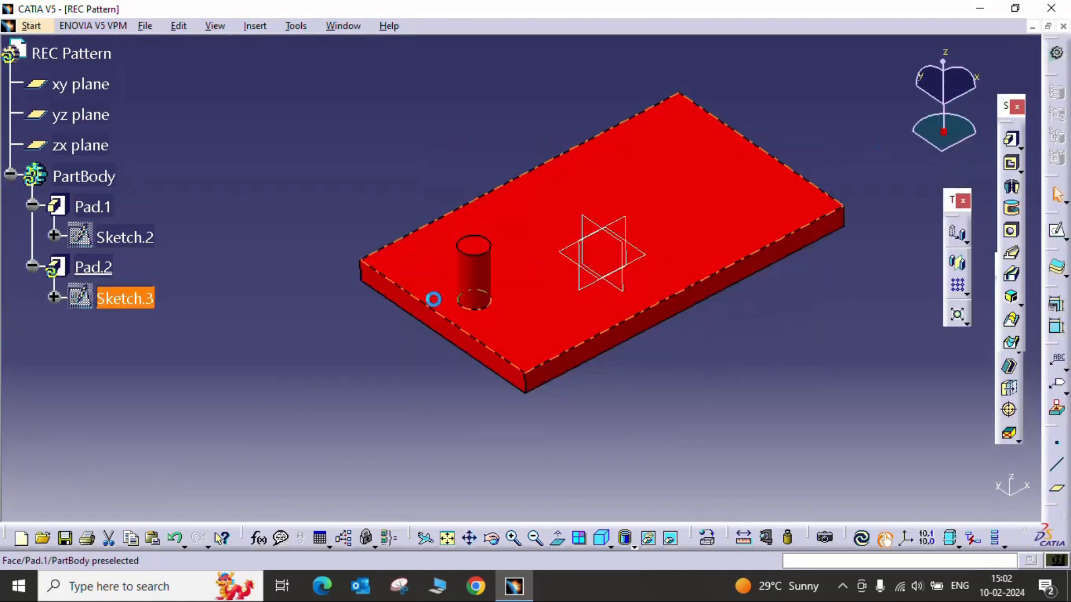
pyautogui.moveTo(738, 355); pyautogui.dragTo(747, 375, button='middle')
pyautogui.click(862, 540)
pyautogui.click(674, 430)
# Start a rectangular pattern and choose the cylindrical pin (Pad.2) as the object to pattern.
pyautogui.moveTo(674, 430)
pyautogui.mouseDown(button='middle')
pyautogui.moveTo(620, 397)
pyautogui.moveTo(633, 403)
pyautogui.mouseUp(button='middle')
pyautogui.scroll(-1, 633, 403)
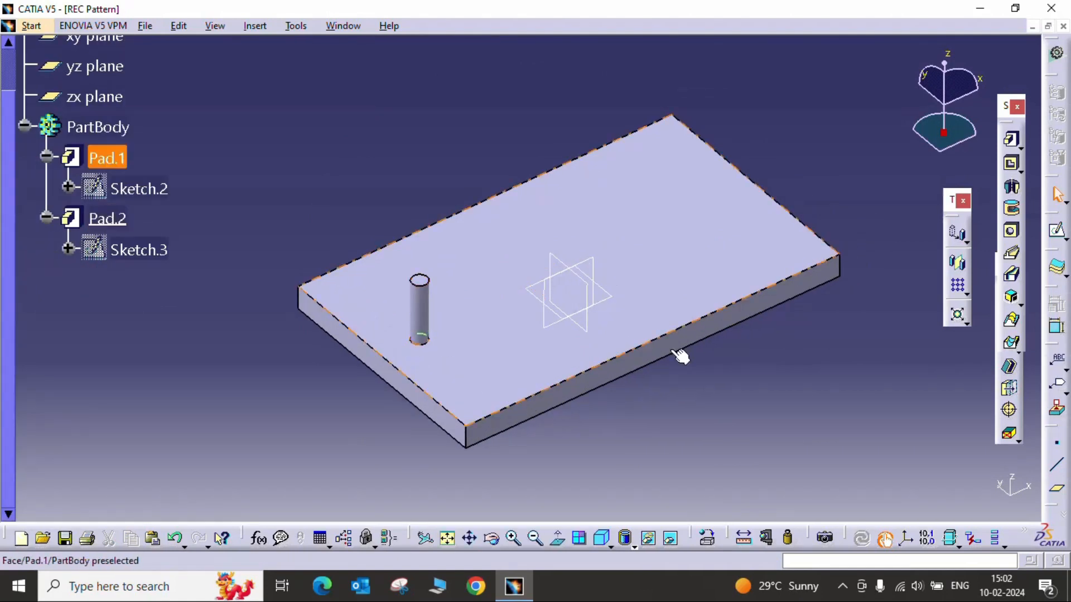
pyautogui.click(961, 295)
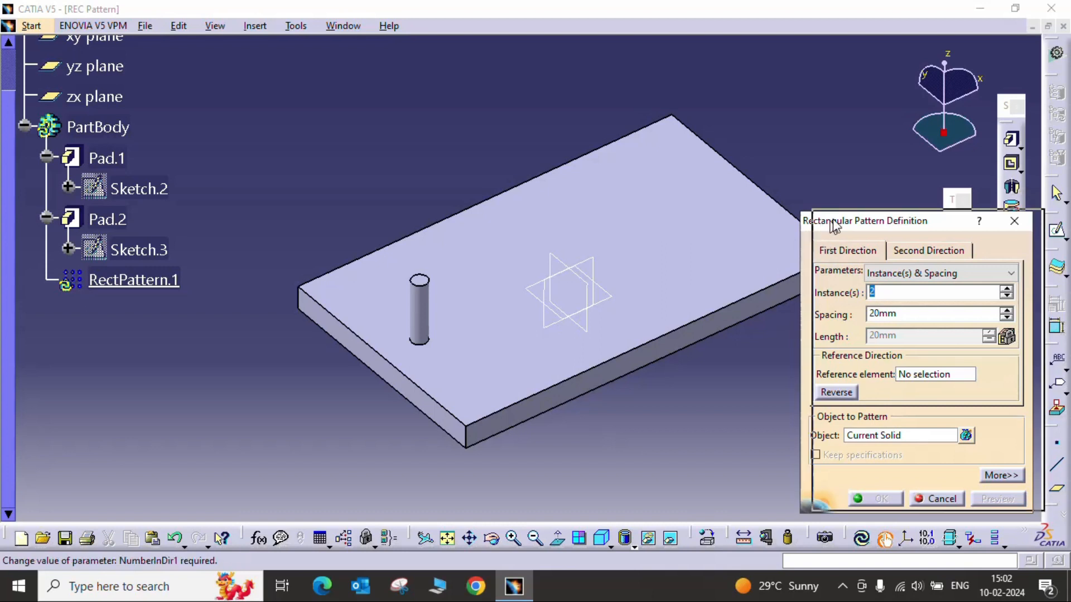
pyautogui.moveTo(835, 226); pyautogui.dragTo(865, 203)
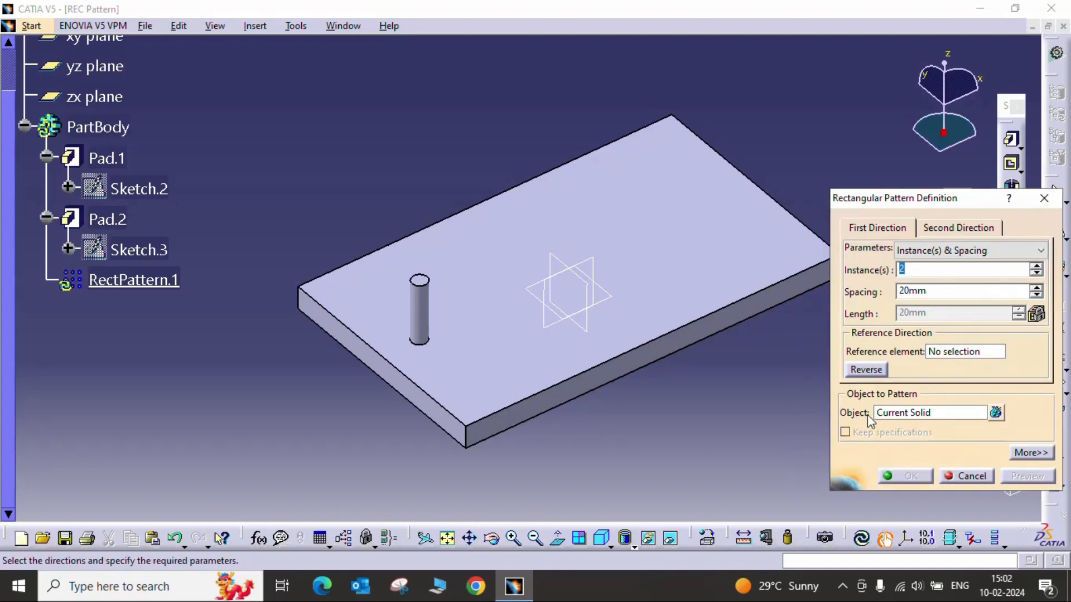
pyautogui.click(916, 413)
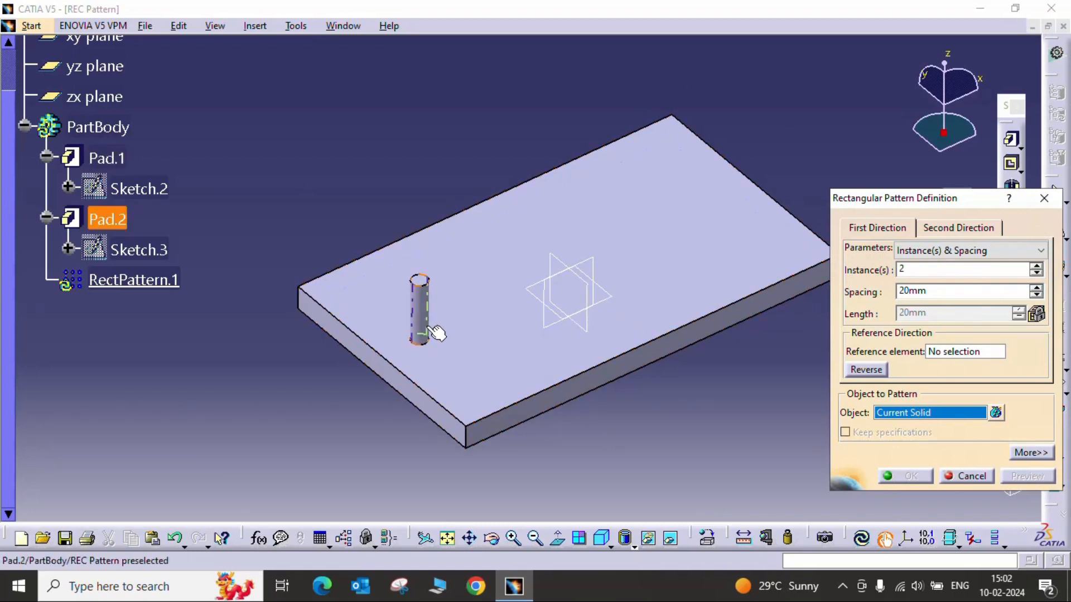
pyautogui.click(111, 223)
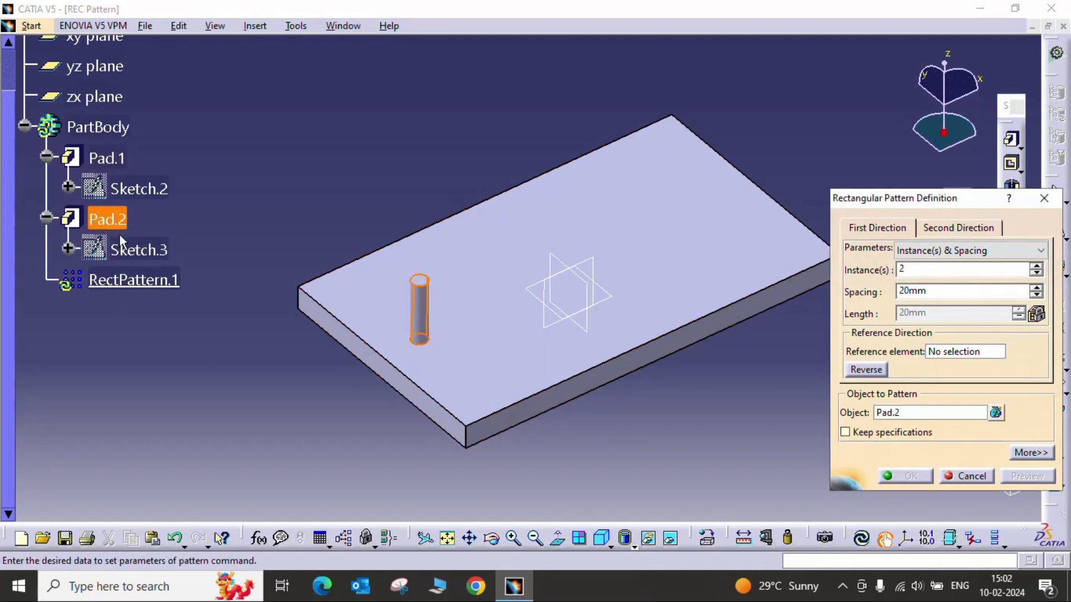
# Use the plate's long front upper edge as the reference element for the pattern's first direction.
pyautogui.click(965, 352)
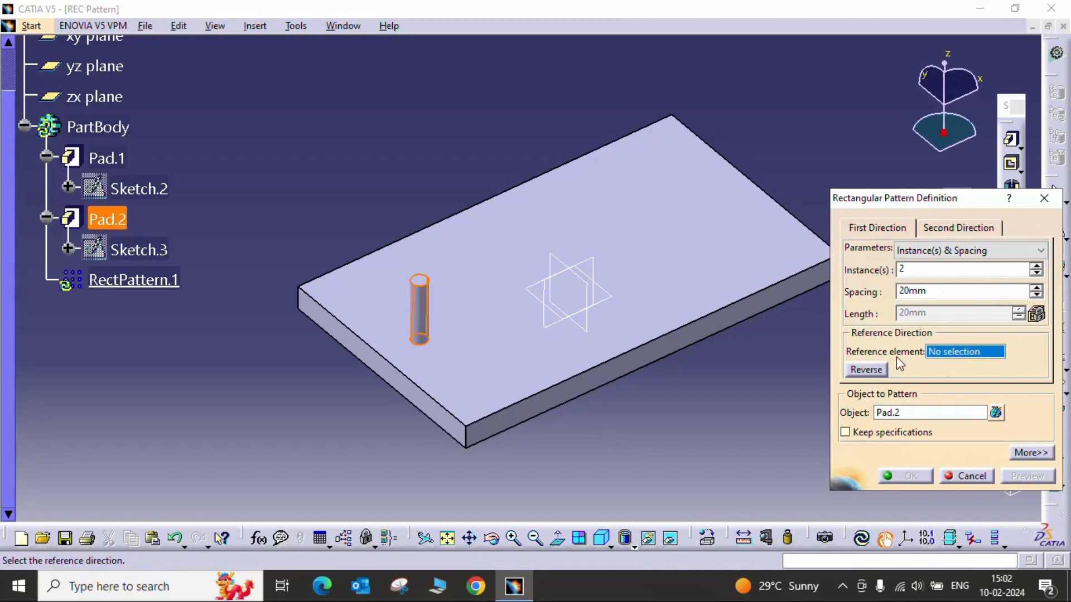
pyautogui.moveTo(488, 406); pyautogui.dragTo(456, 386, button='middle')
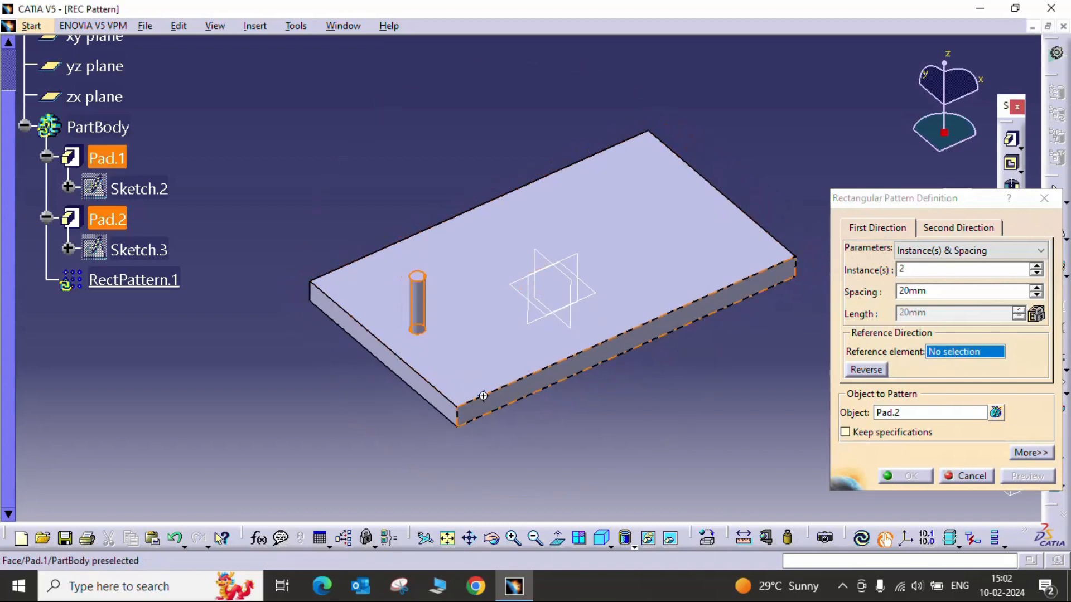
pyautogui.click(521, 378)
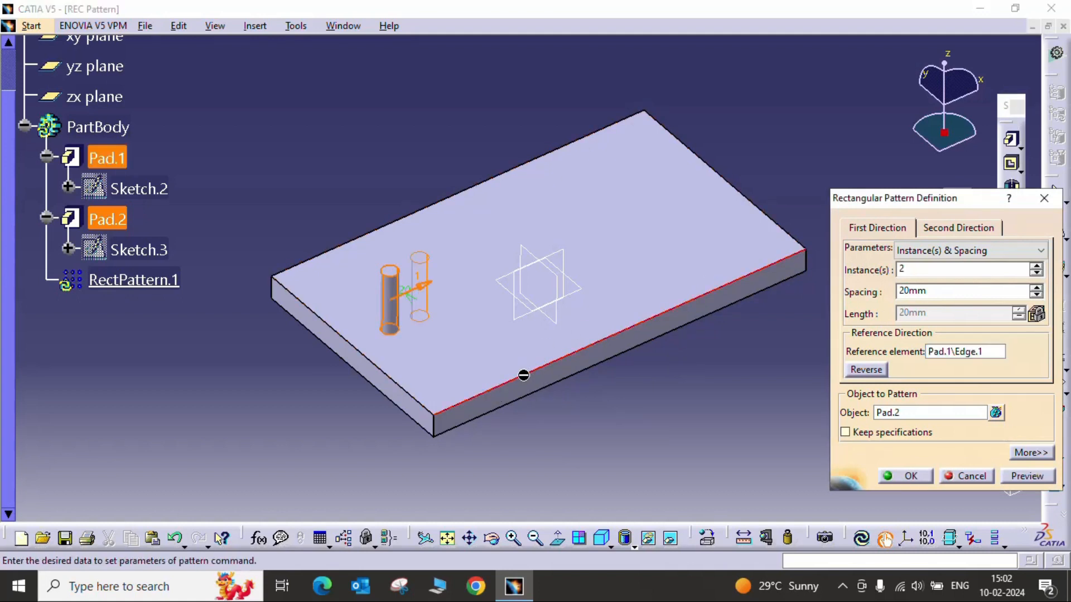
pyautogui.moveTo(561, 316); pyautogui.dragTo(380, 300, button='middle')
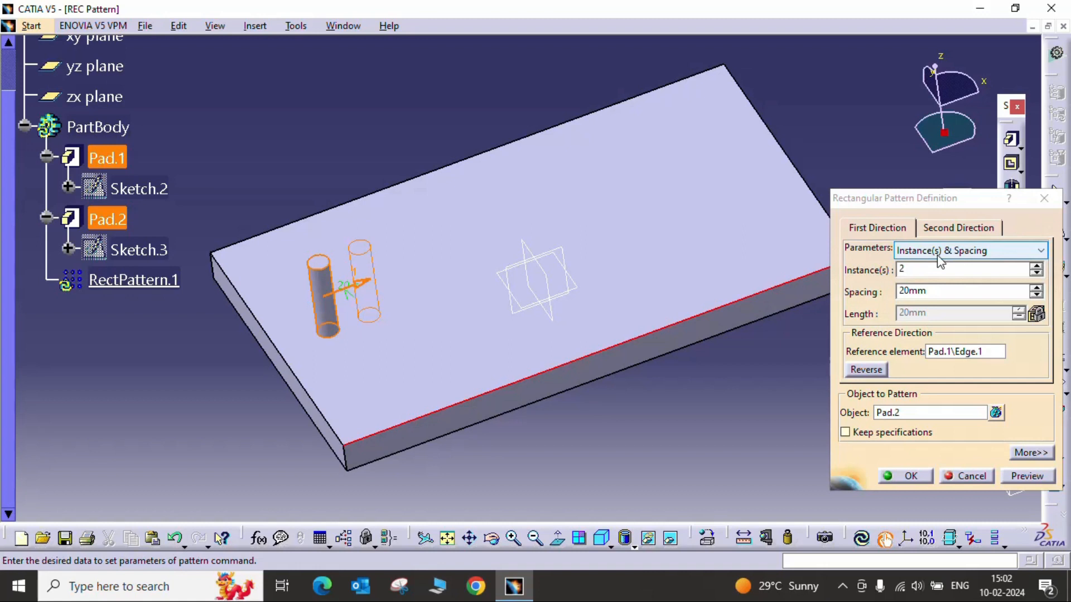
# Define the first direction by Instance(s) & Length, set 10 instances, and preview the pattern.
pyautogui.click(920, 250)
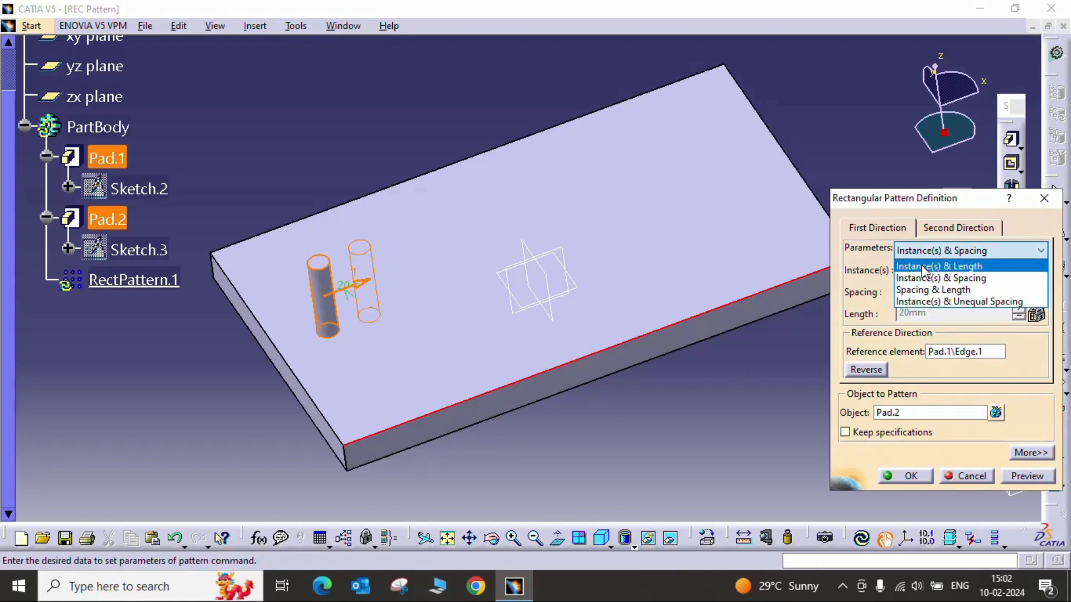
pyautogui.click(923, 267)
pyautogui.doubleClick(899, 270)
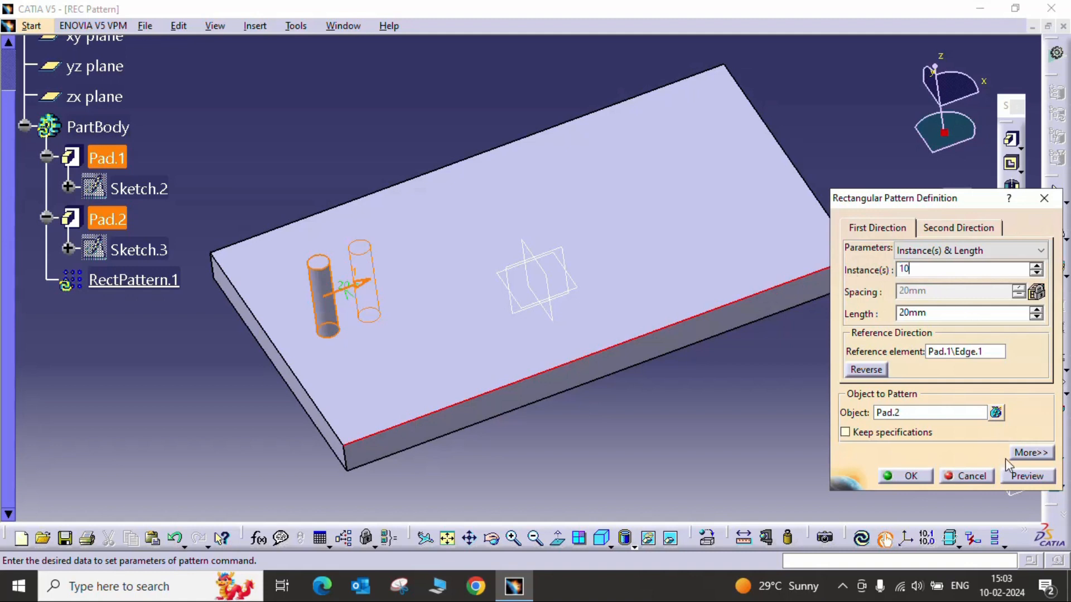
pyautogui.click(1020, 477)
pyautogui.moveTo(490, 359); pyautogui.dragTo(335, 307, button='middle')
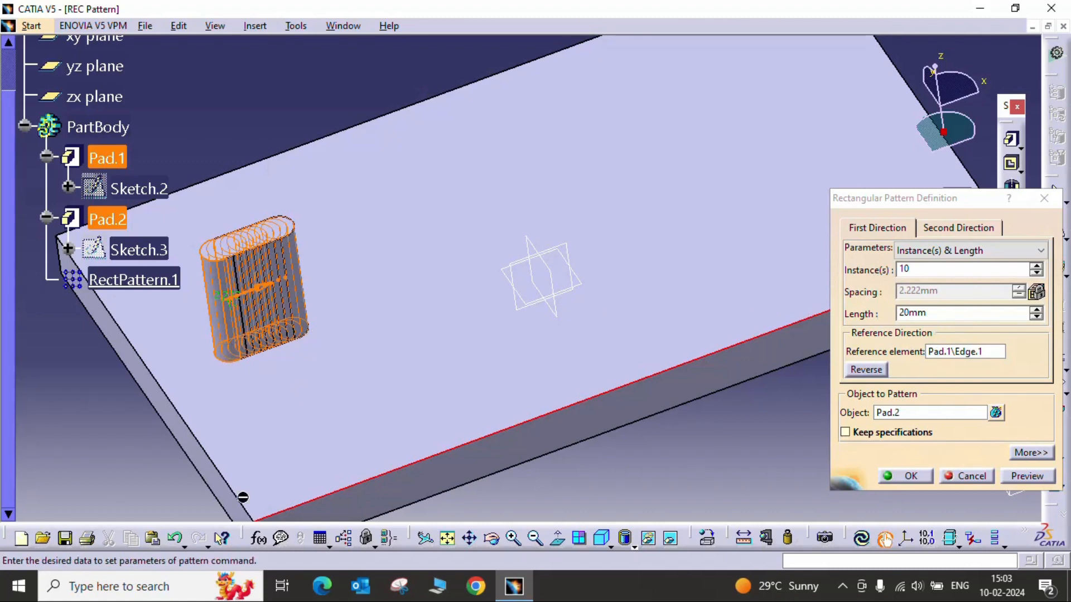
# Set the pattern's total length to 200 mm and preview the row of pins.
pyautogui.doubleClick(921, 318)
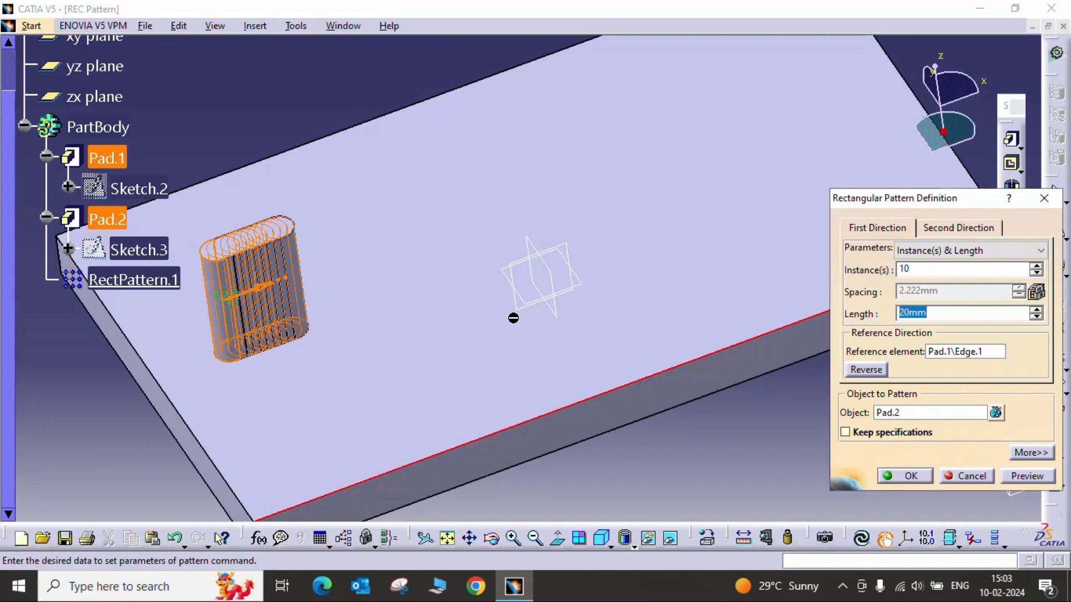
pyautogui.write('20')
pyautogui.click(1027, 476)
pyautogui.moveTo(517, 318); pyautogui.dragTo(433, 301, button='middle')
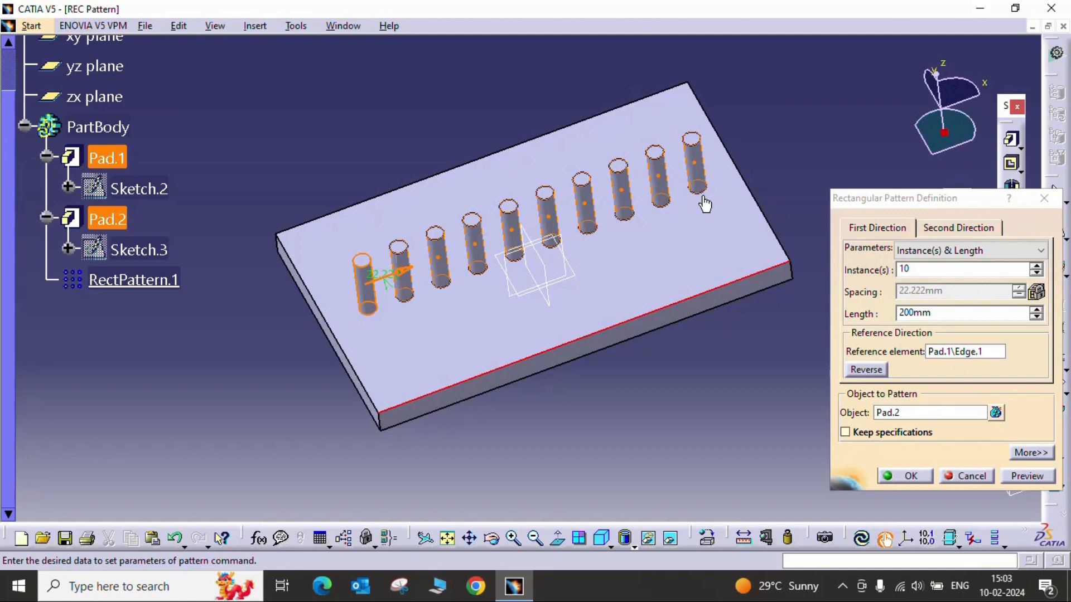
pyautogui.moveTo(757, 329); pyautogui.dragTo(650, 335, button='middle')
# Increase the number of instances to 12 over the same length and preview the pattern.
pyautogui.doubleClick(905, 270)
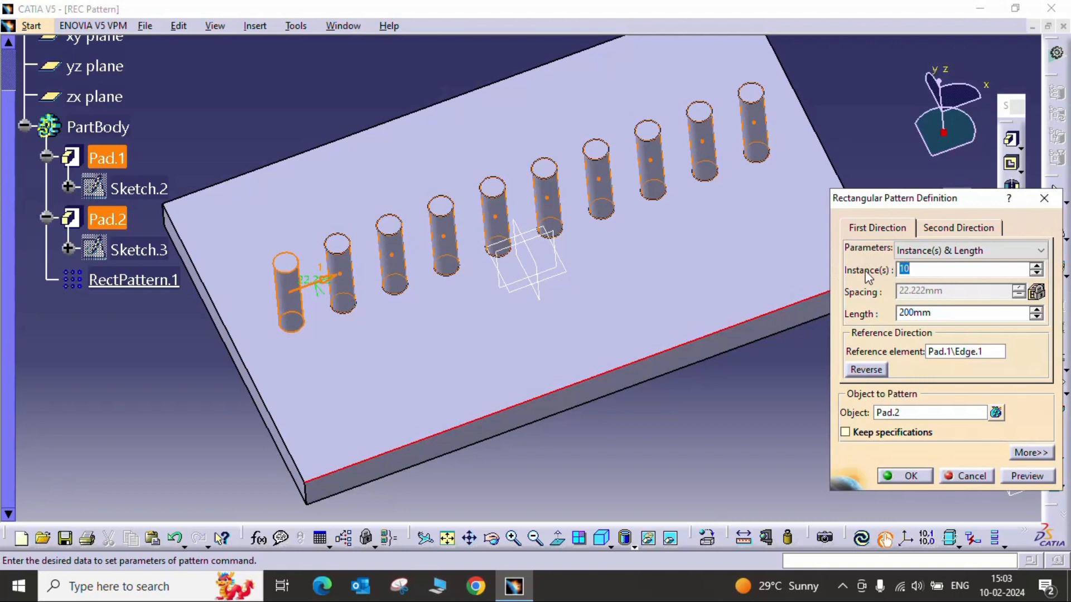
pyautogui.click(1036, 266)
pyautogui.click(1036, 266)
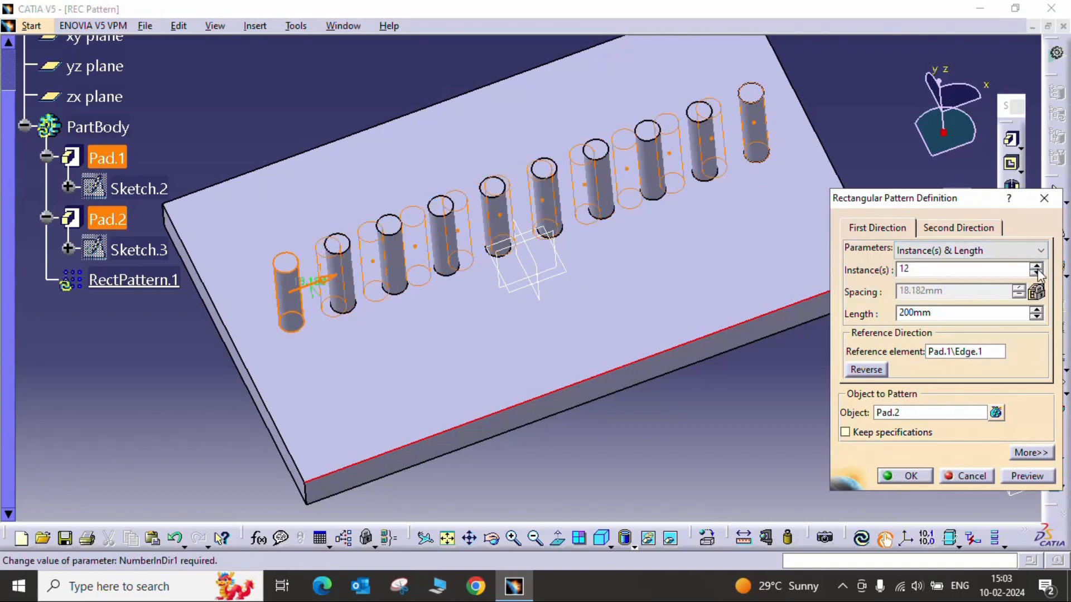
pyautogui.click(1027, 477)
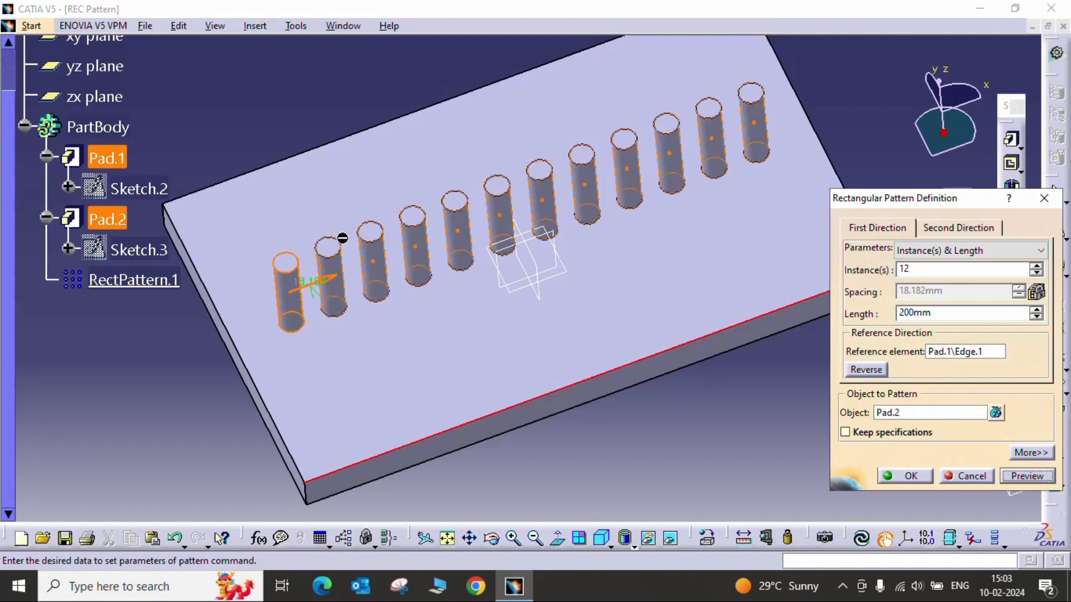
pyautogui.moveTo(916, 270); pyautogui.dragTo(854, 280)
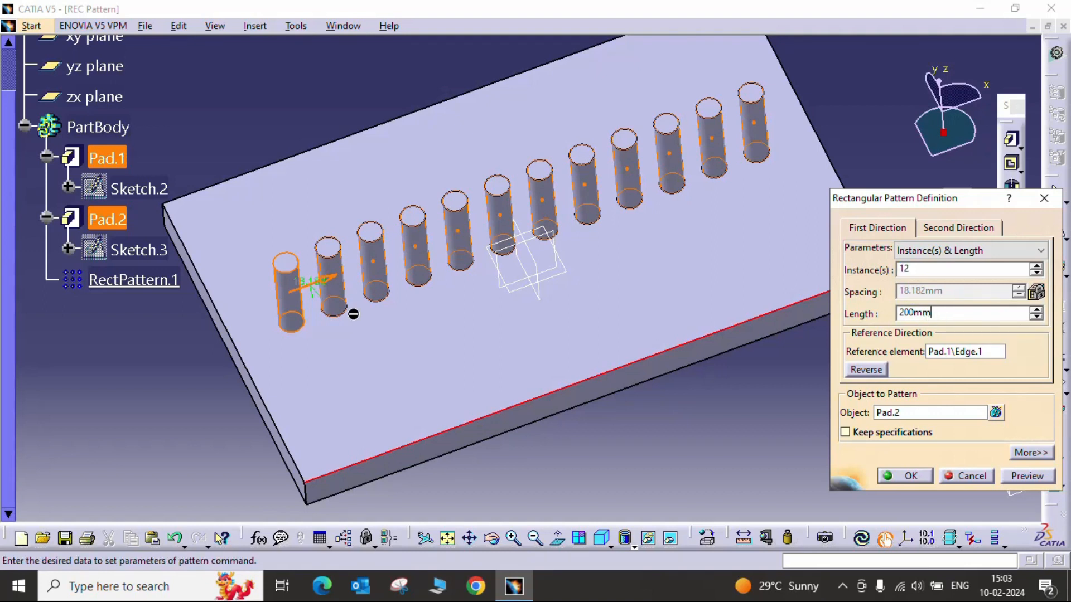
# Reverse the pattern direction and preview it, then flip it back along the plate and preview again.
pyautogui.click(866, 370)
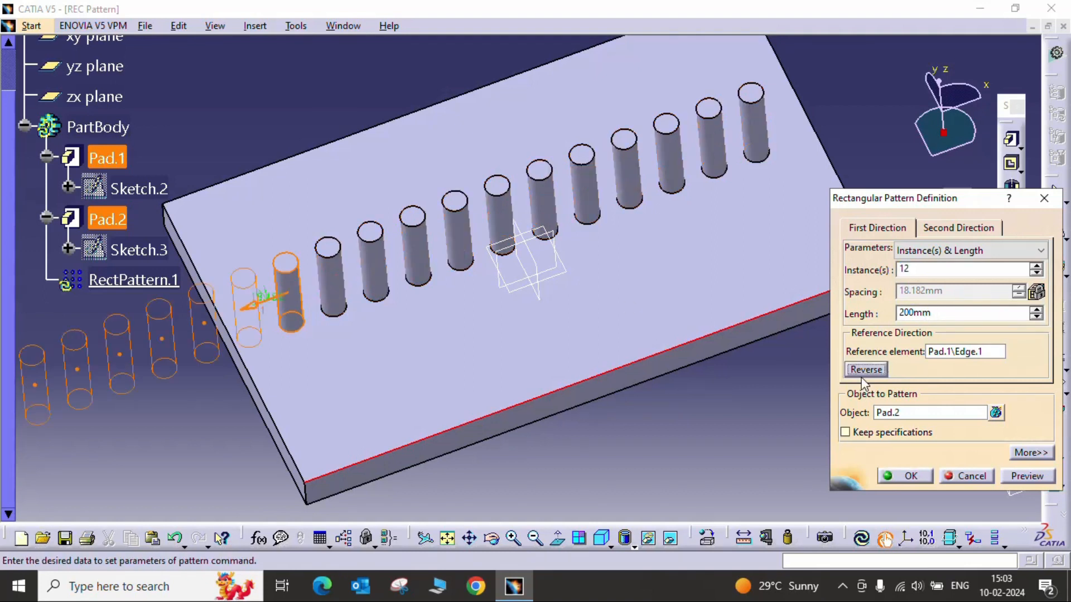
pyautogui.click(1026, 476)
pyautogui.click(867, 369)
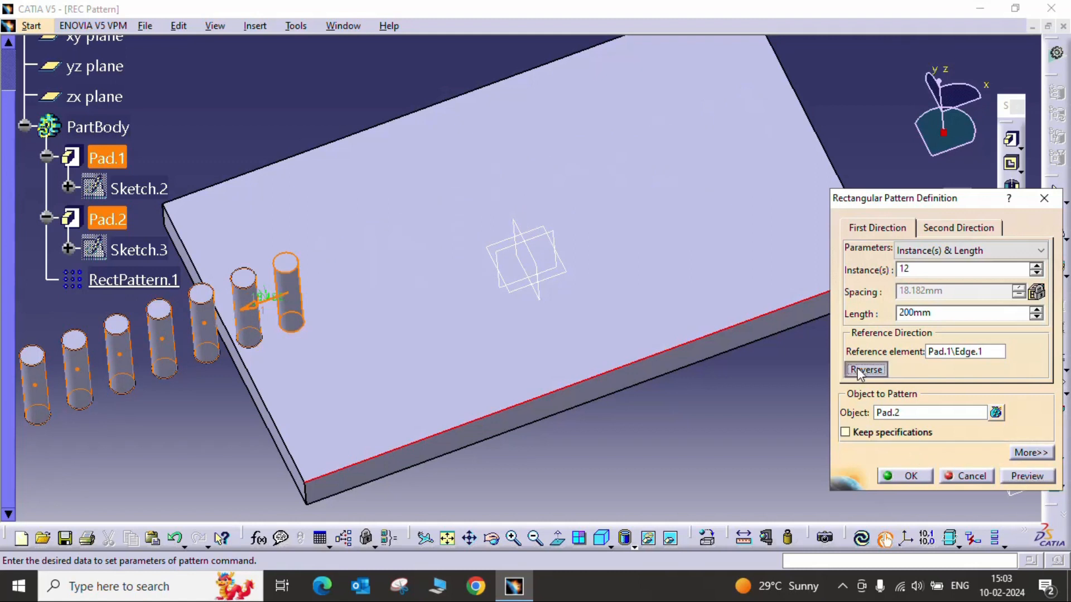
pyautogui.click(1029, 476)
pyautogui.moveTo(561, 401); pyautogui.dragTo(686, 334, button='middle')
# Switch the first direction's parameters to Instance(s) & Spacing and set 10 instances.
pyautogui.click(926, 250)
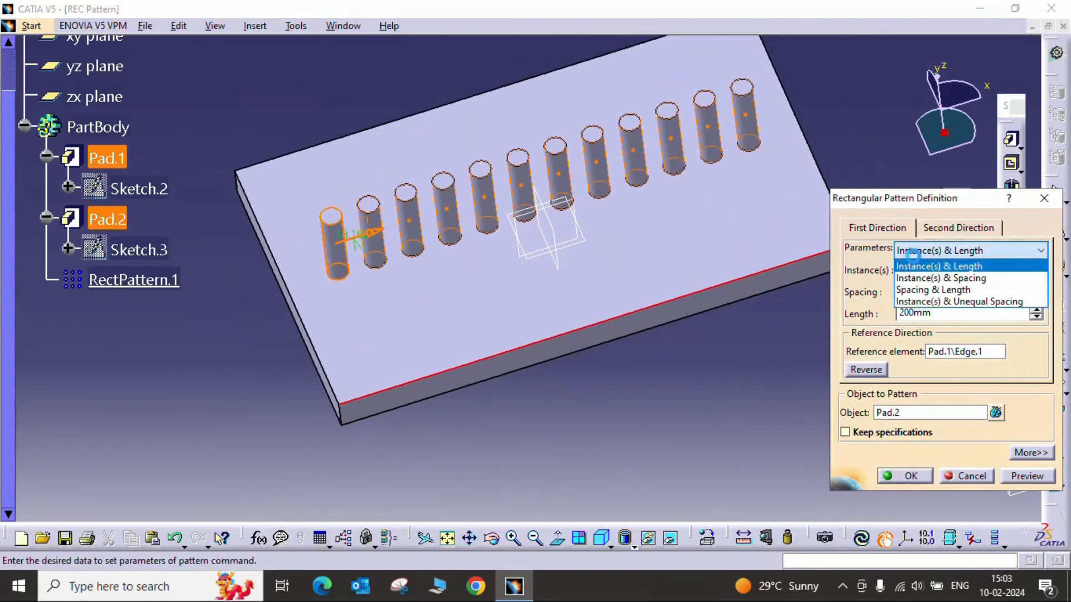
pyautogui.click(937, 279)
pyautogui.moveTo(926, 273); pyautogui.dragTo(861, 272)
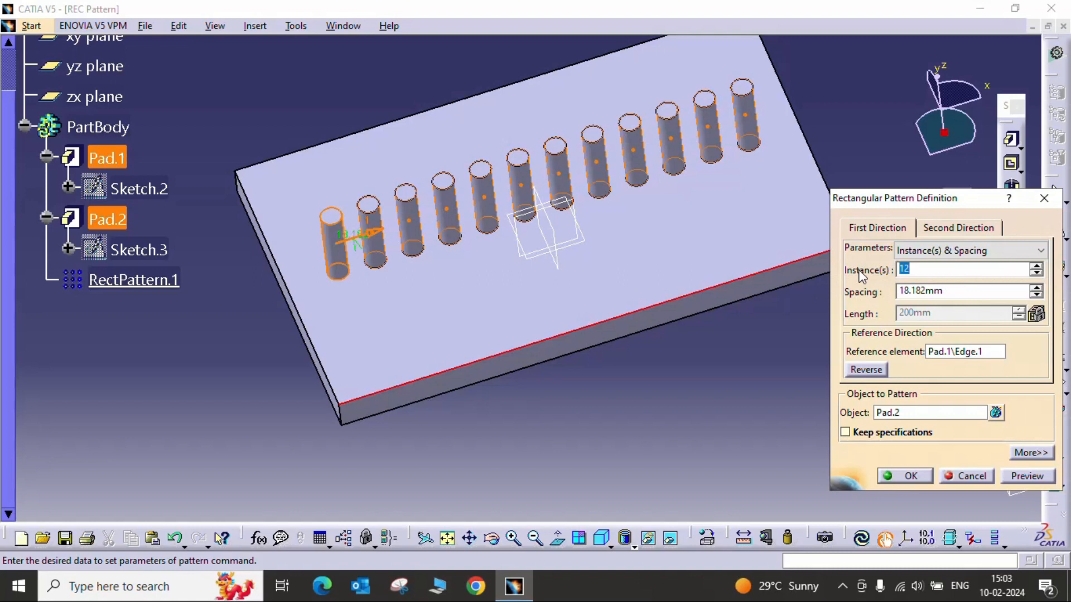
pyautogui.moveTo(948, 291); pyautogui.dragTo(824, 289)
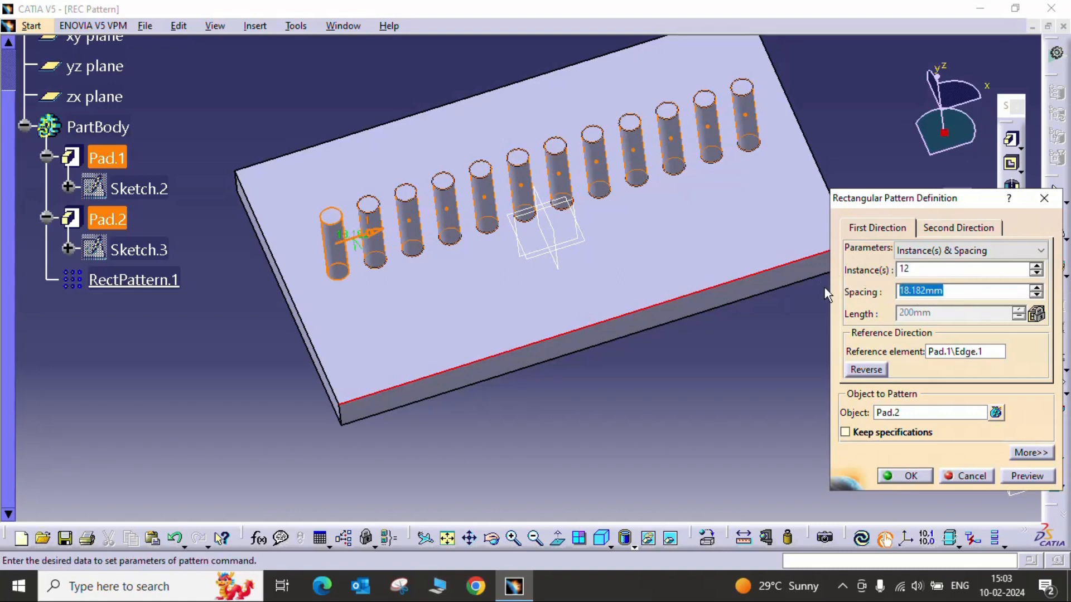
pyautogui.click(917, 271)
pyautogui.moveTo(934, 270); pyautogui.dragTo(815, 270)
pyautogui.write('1')
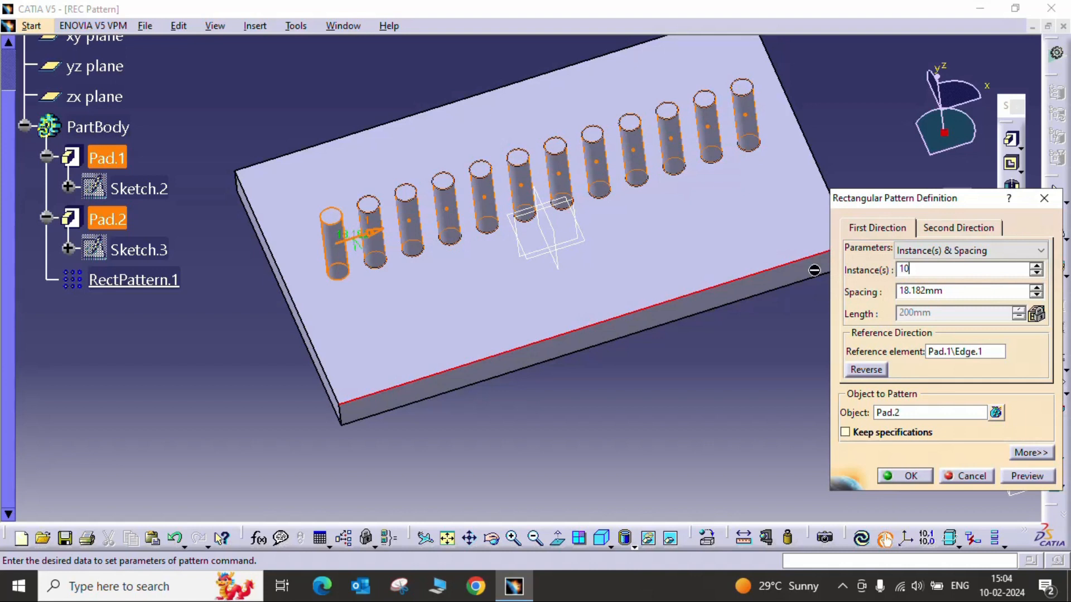
# Set the spacing between the pins to 22 mm and preview the pattern.
pyautogui.click(936, 292)
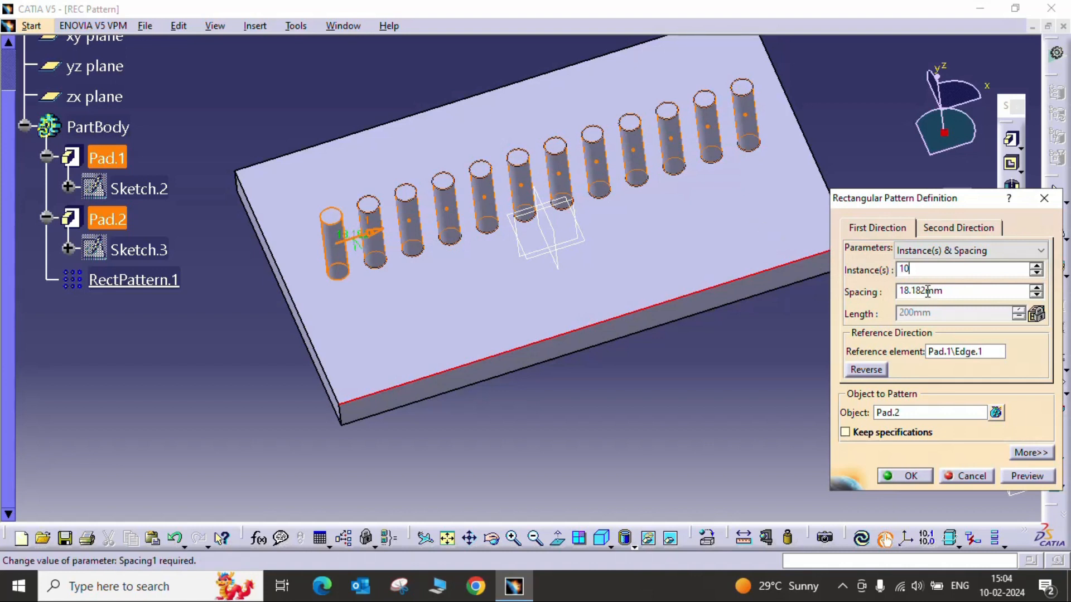
pyautogui.moveTo(969, 290); pyautogui.dragTo(837, 286)
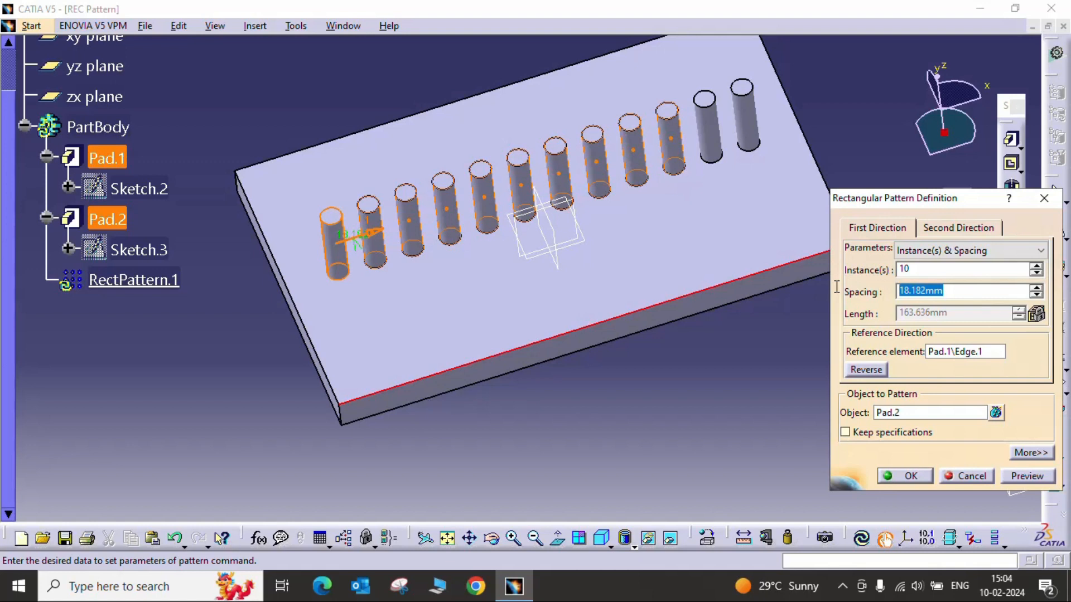
pyautogui.write('22')
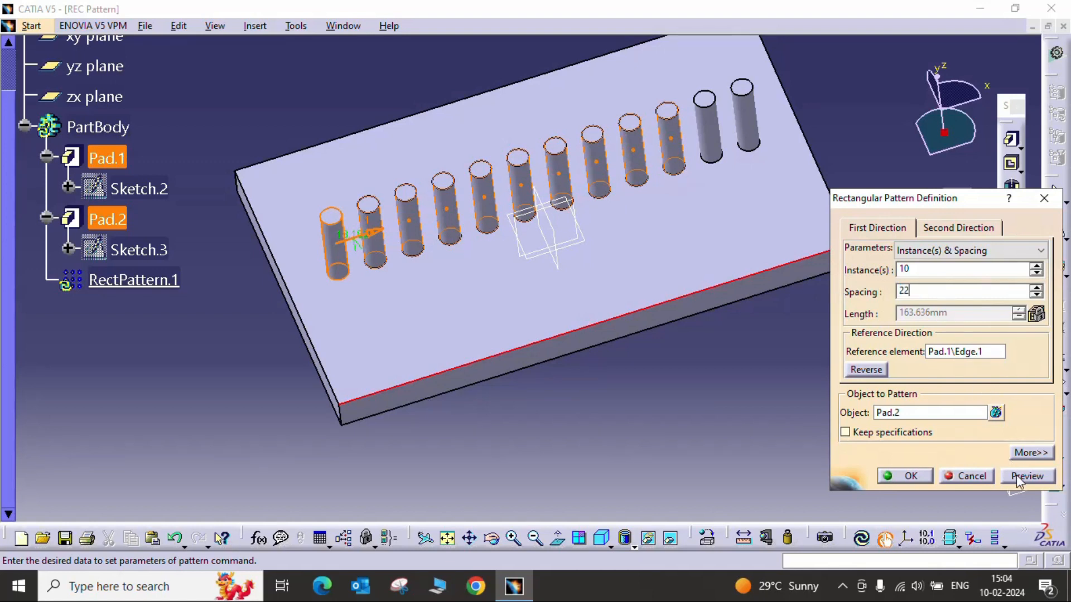
pyautogui.click(1017, 475)
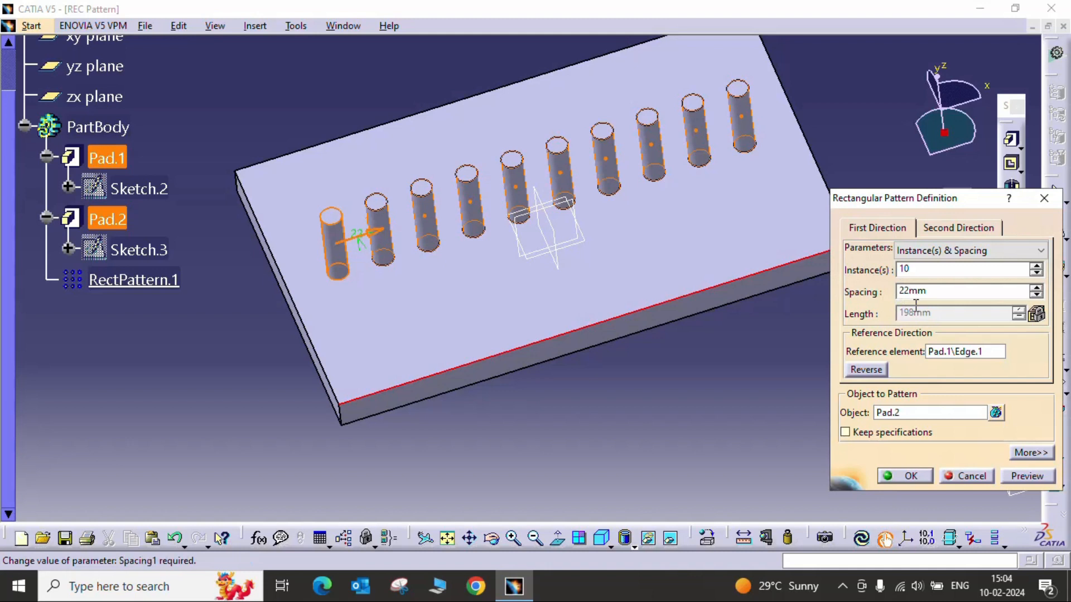
# Set the number of instances to 15 and preview the extended row of pins.
pyautogui.moveTo(914, 269); pyautogui.dragTo(847, 268)
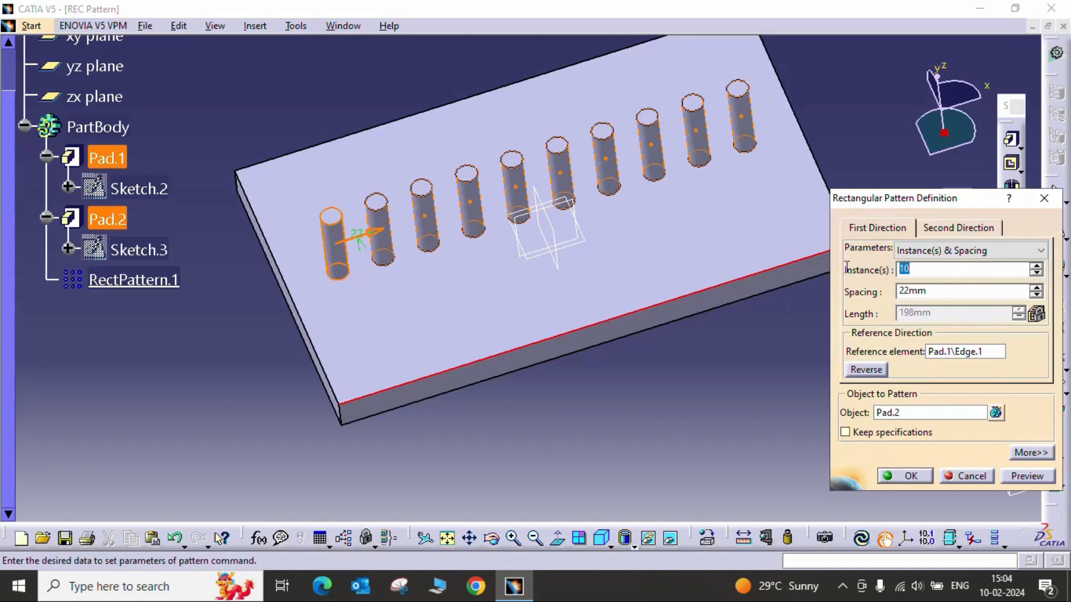
pyautogui.write('18')
pyautogui.write('5')
pyautogui.click(1038, 483)
pyautogui.moveTo(702, 347); pyautogui.dragTo(655, 355, button='middle')
# Set the pattern to 10 instances with a spacing of 25 mm and preview it.
pyautogui.click(922, 271)
pyautogui.doubleClick(922, 270)
pyautogui.write('10')
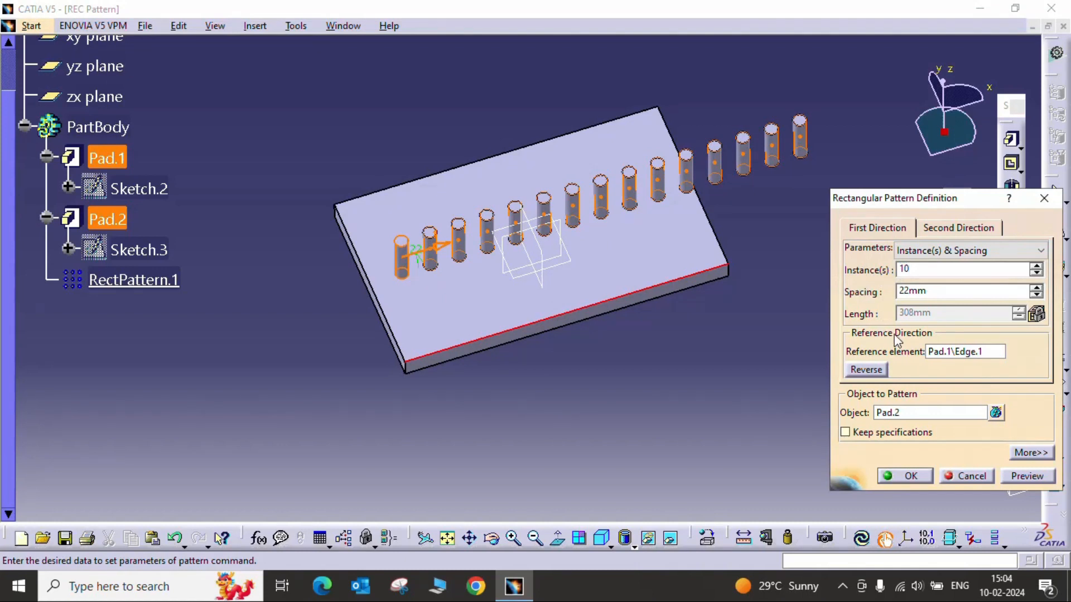
pyautogui.press('Tab')
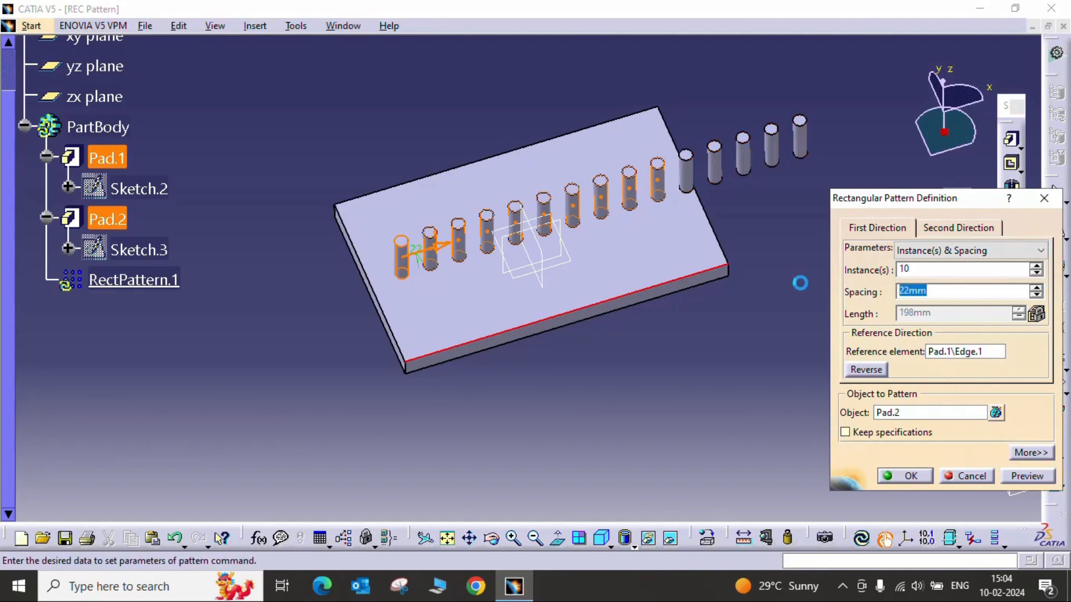
pyautogui.write('25')
pyautogui.click(1023, 478)
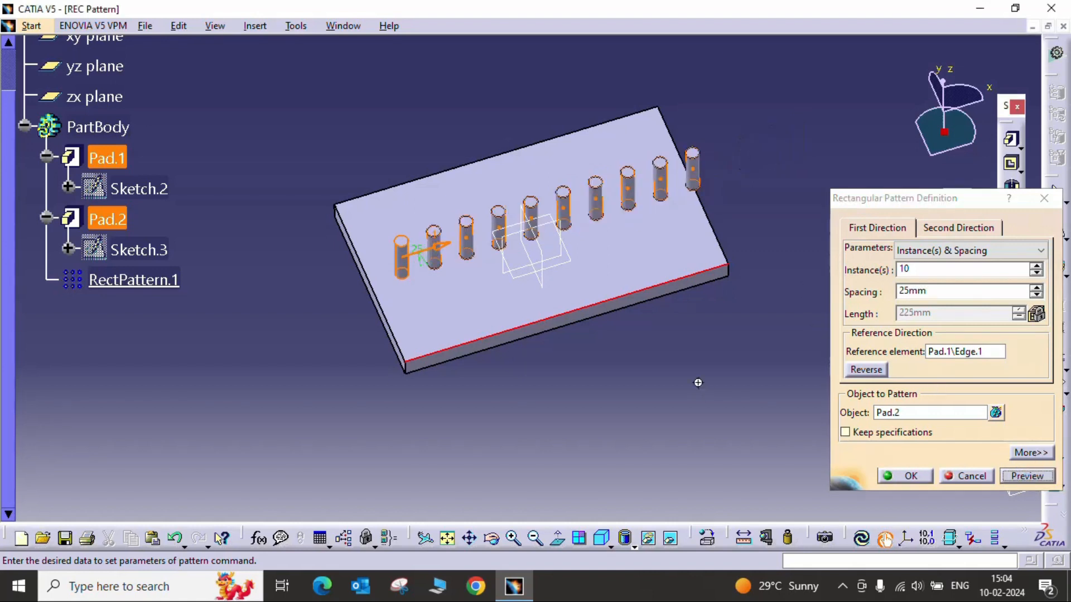
# Exclude the last pin, which overhangs the plate's far short edge, from the pattern and preview the result.
pyautogui.moveTo(698, 382); pyautogui.dragTo(684, 371, button='middle')
pyautogui.moveTo(751, 226); pyautogui.dragTo(685, 197, button='middle')
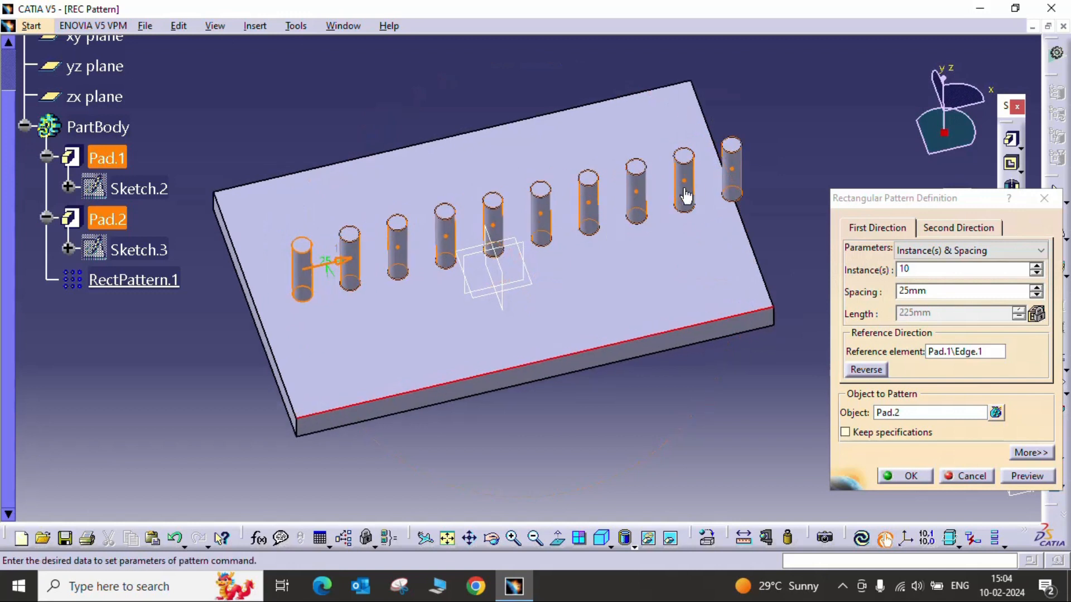
pyautogui.click(731, 172)
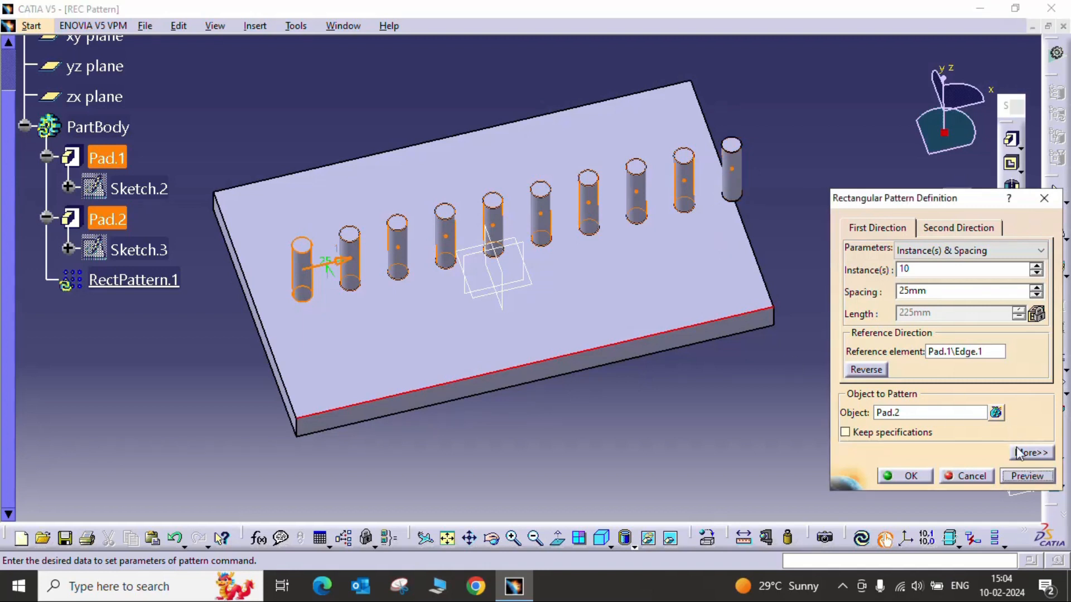
pyautogui.click(1027, 477)
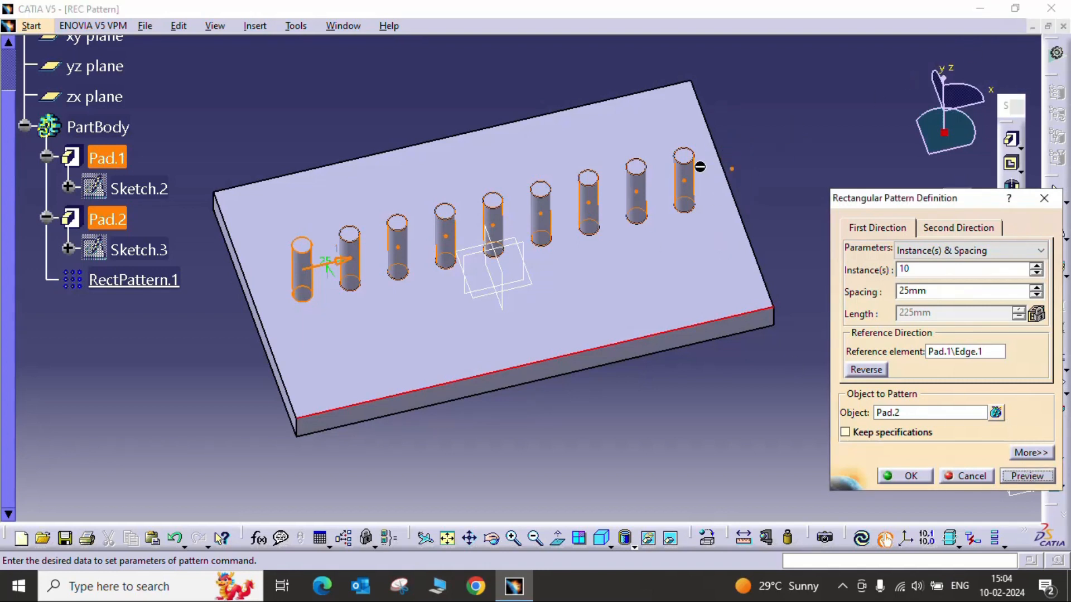
# Exclude the ninth pin, the last one remaining in the row, from the pattern and preview the result.
pyautogui.click(685, 182)
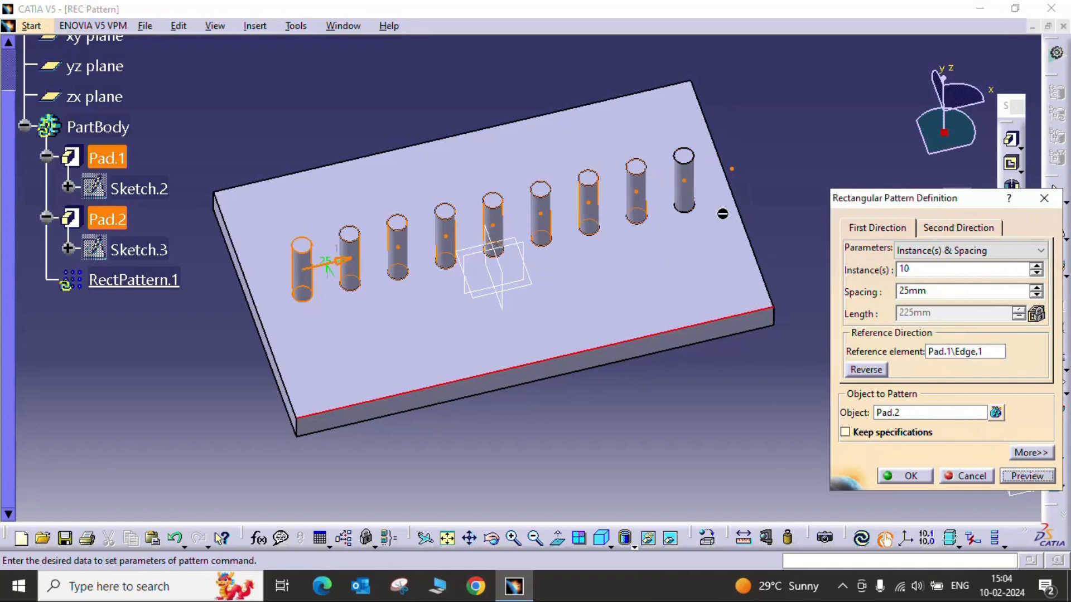
pyautogui.click(1024, 476)
pyautogui.moveTo(729, 317)
pyautogui.mouseDown(button='middle')
pyautogui.moveTo(662, 342)
pyautogui.moveTo(708, 318)
pyautogui.mouseUp(button='middle')
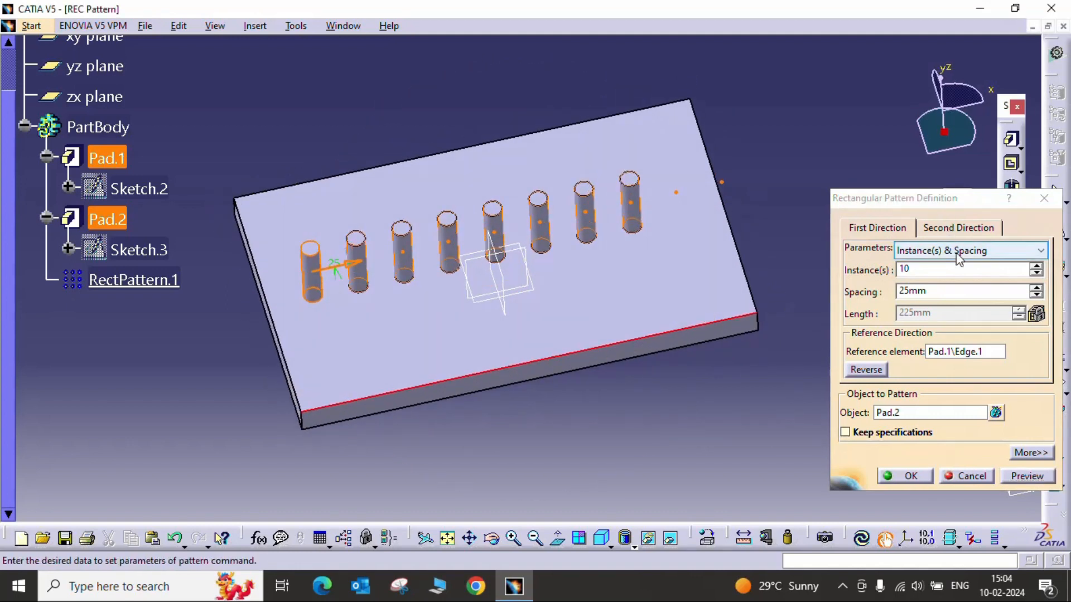
# Switch the first direction to Spacing & Length with a 20 mm spacing and 200 mm length, and preview the pattern.
pyautogui.click(926, 252)
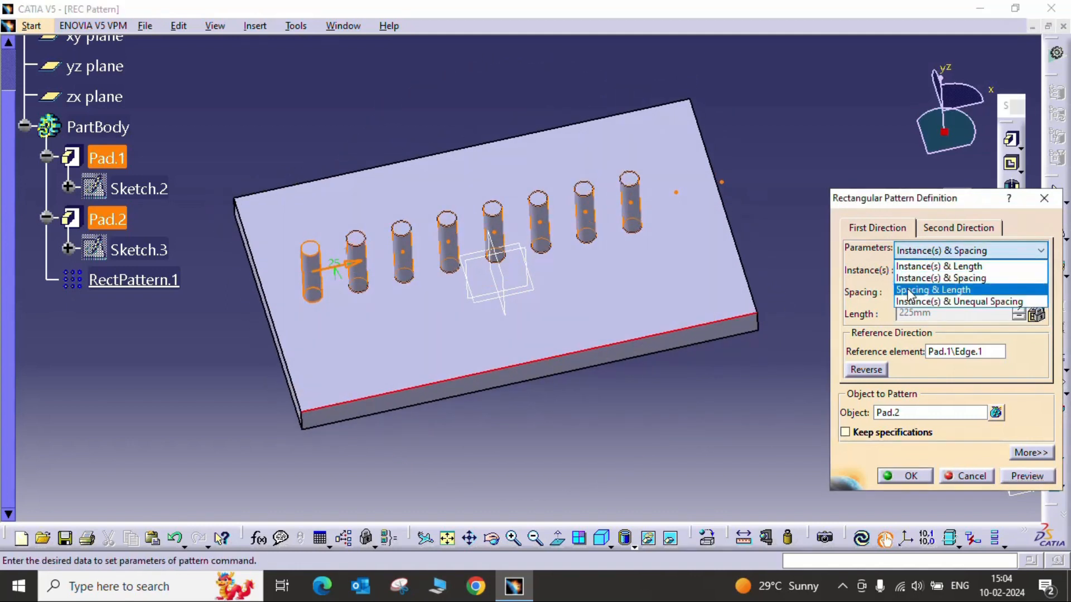
pyautogui.click(937, 291)
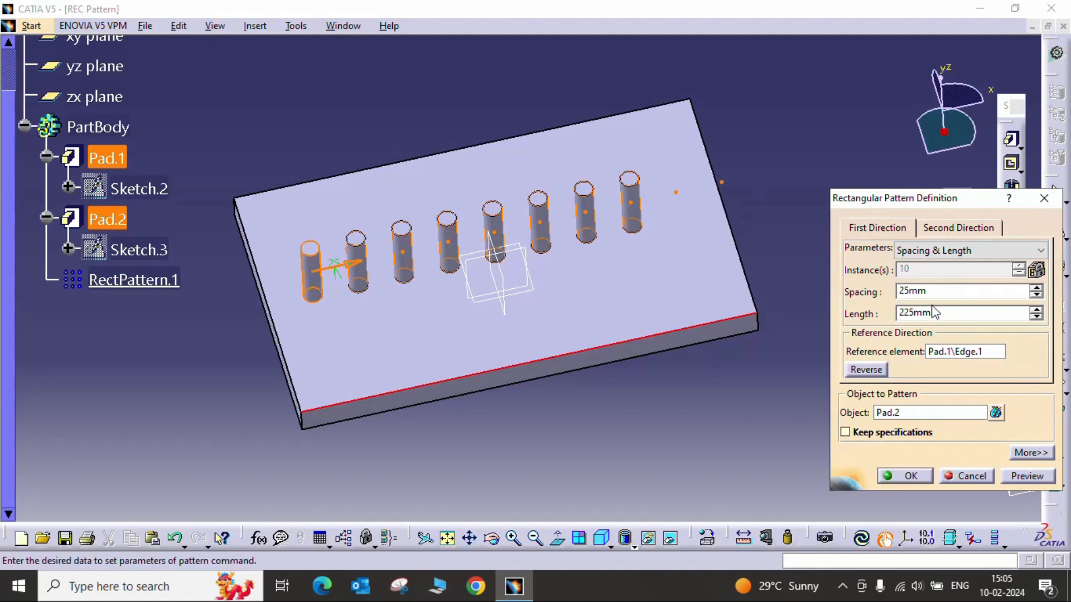
pyautogui.doubleClick(947, 290)
pyautogui.write('20')
pyautogui.press('Tab')
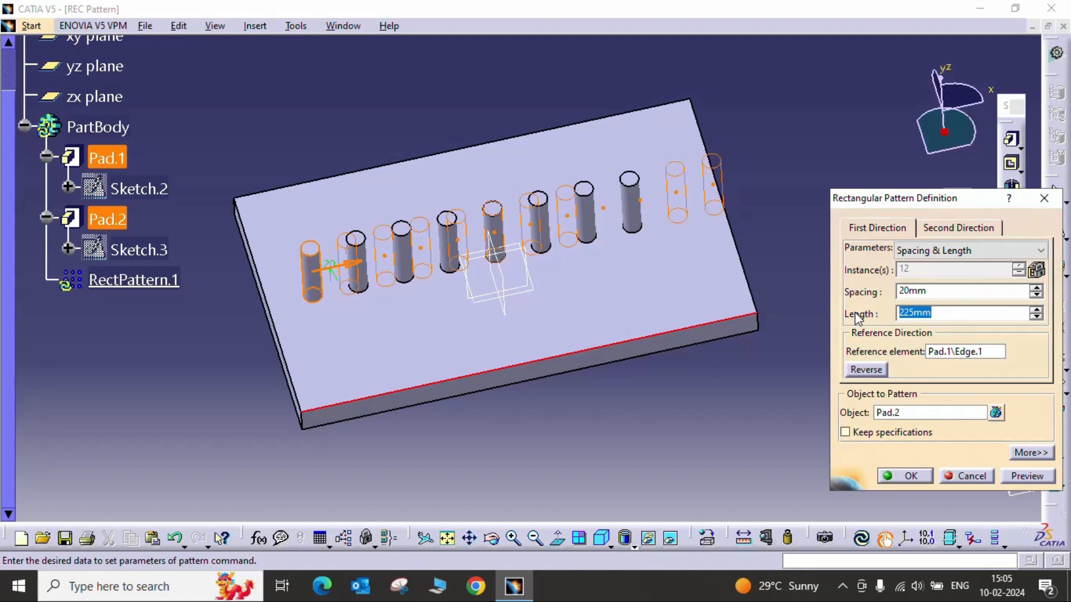
pyautogui.write('200')
pyautogui.click(1024, 476)
pyautogui.moveTo(533, 254); pyautogui.dragTo(586, 217, button='middle')
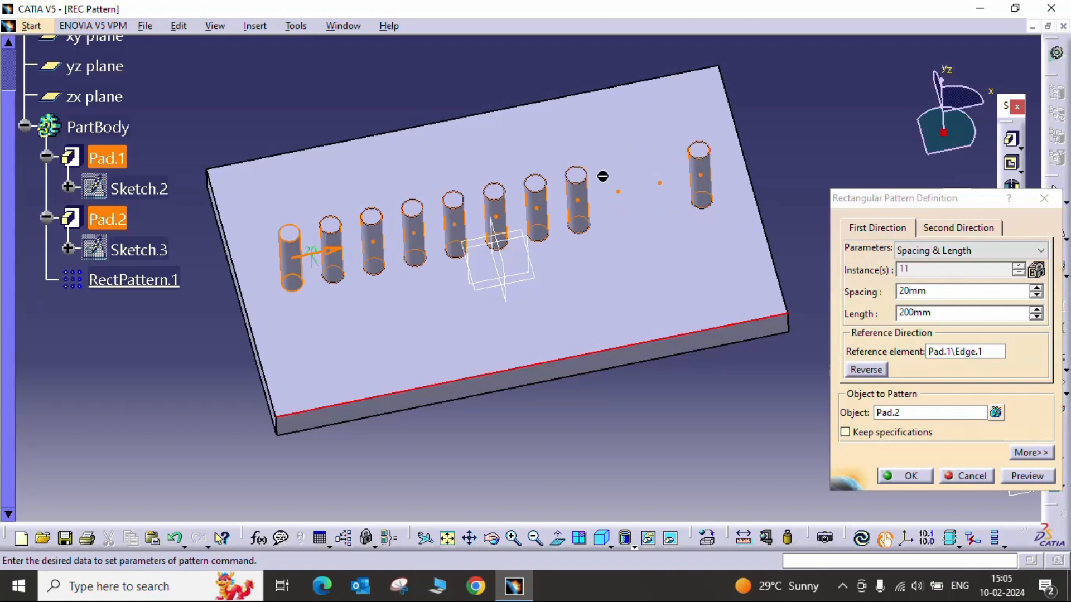
# Restore the two excluded pins near the far end of the row and preview the pattern.
pyautogui.click(617, 193)
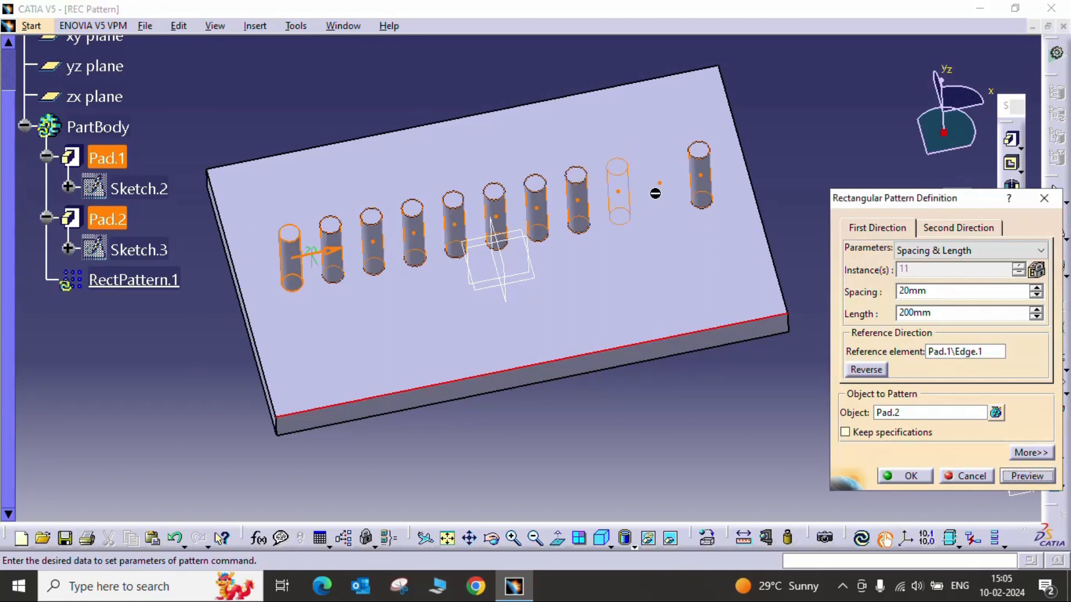
pyautogui.click(1025, 476)
pyautogui.moveTo(588, 349); pyautogui.dragTo(576, 299, button='middle')
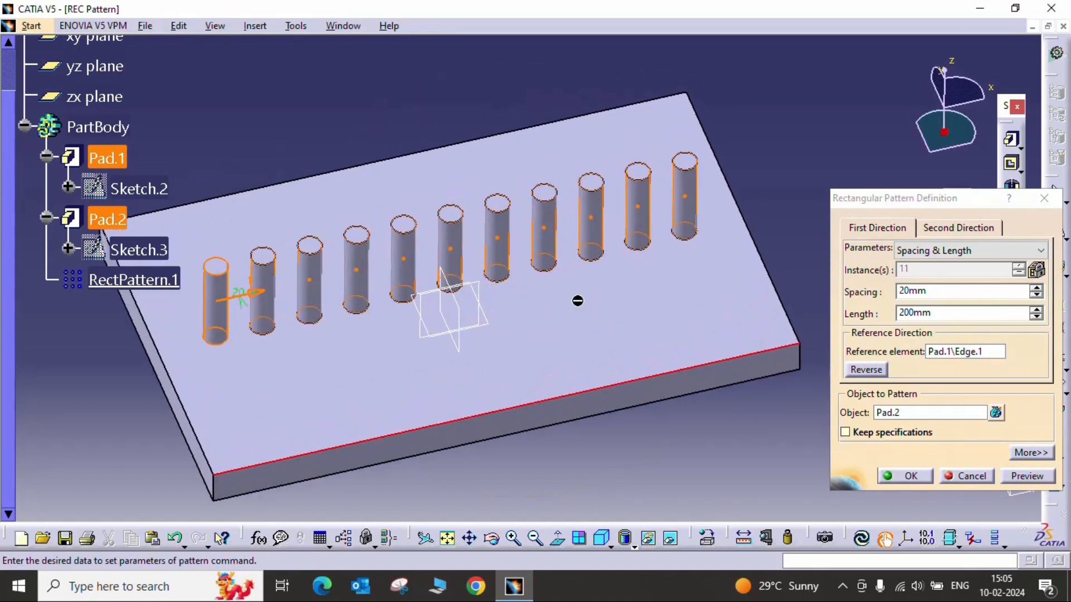
# Switch the first direction to Instance(s) & Unequal Spacing and set the gap between the second and third pins to 30 mm.
pyautogui.click(930, 252)
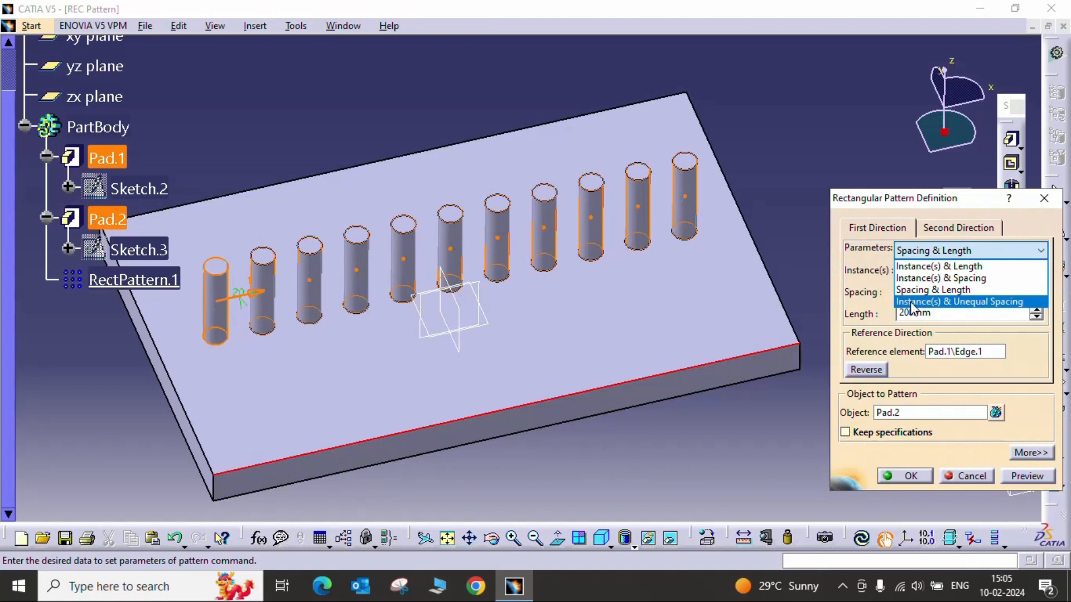
pyautogui.click(975, 302)
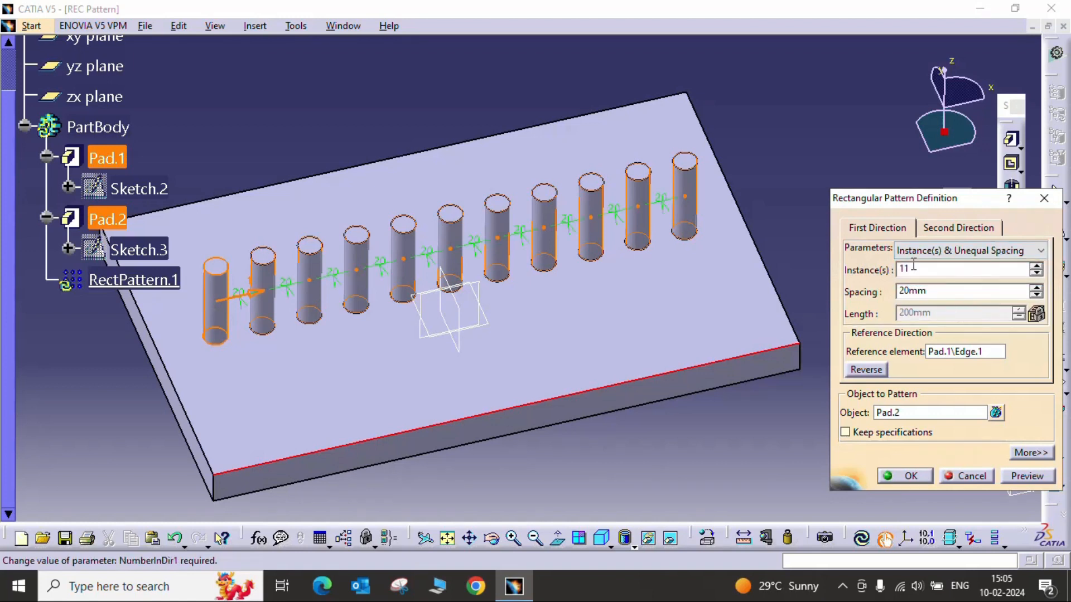
pyautogui.moveTo(564, 327); pyautogui.dragTo(547, 291, button='middle')
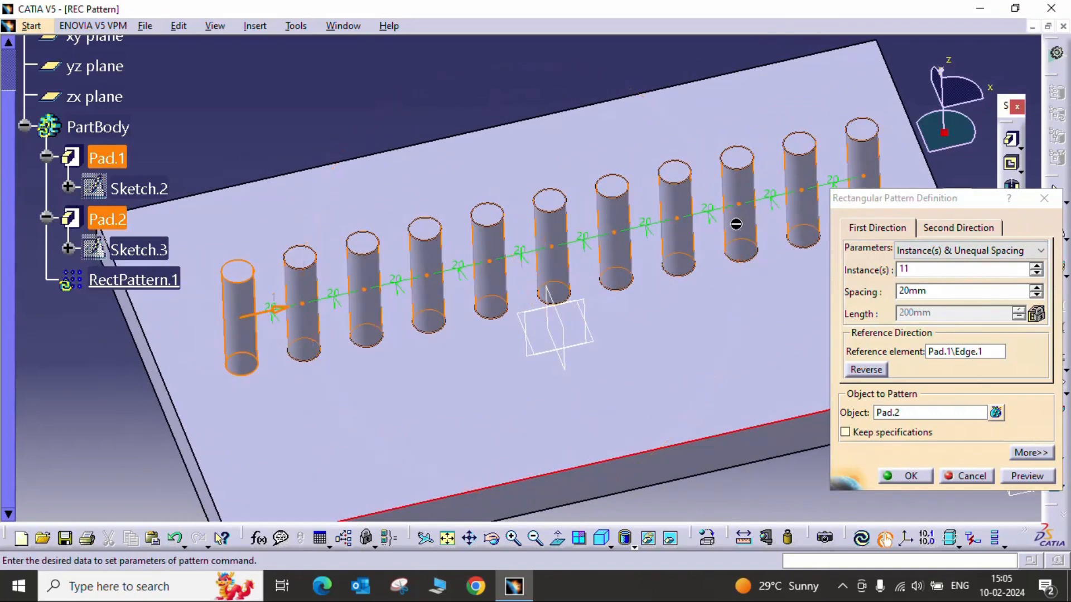
pyautogui.doubleClick(338, 294)
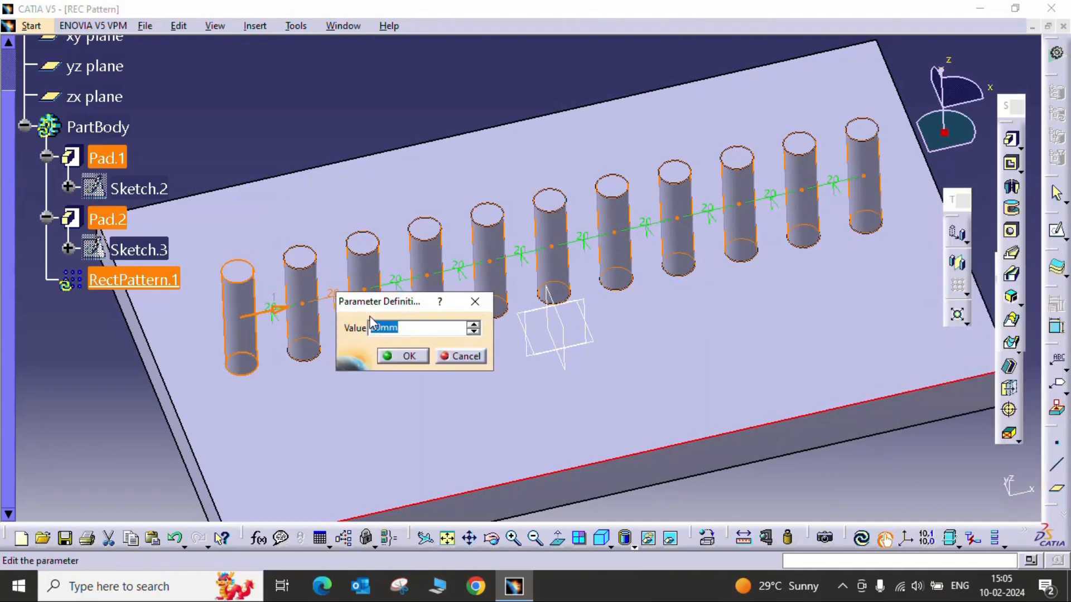
pyautogui.write('30')
pyautogui.click(403, 356)
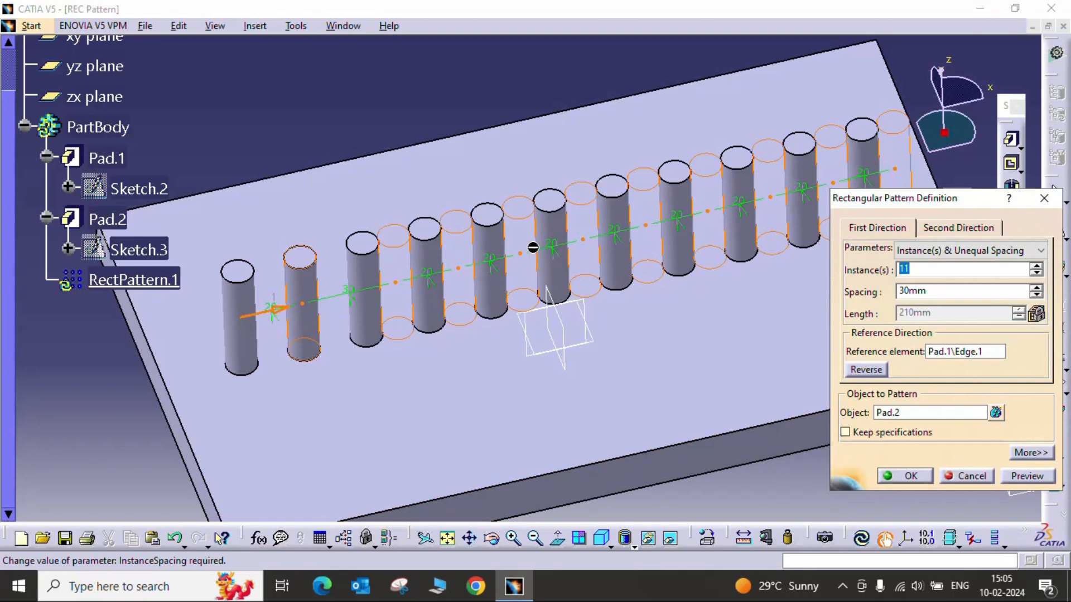
# Set the gap between the sixth and seventh pins to 50 mm and preview the unequally spaced row.
pyautogui.doubleClick(617, 233)
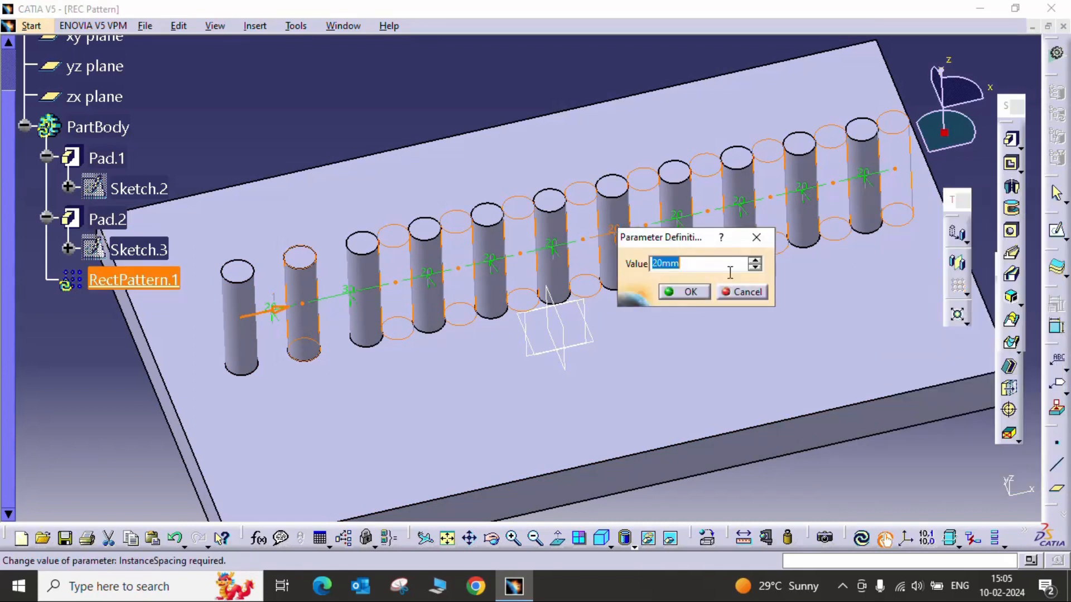
pyautogui.write('50')
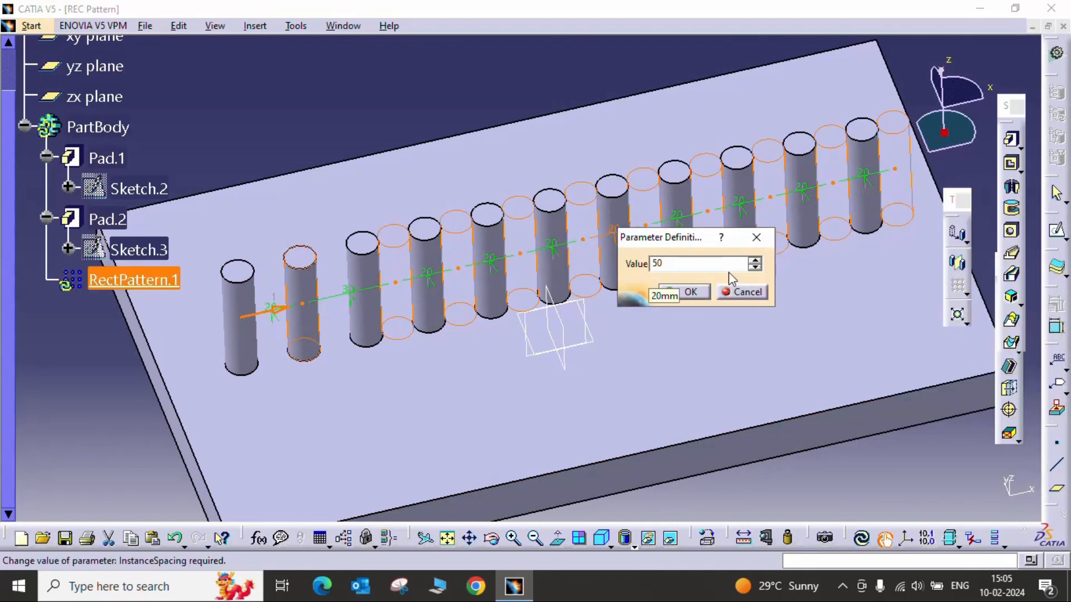
pyautogui.click(691, 292)
pyautogui.click(1017, 479)
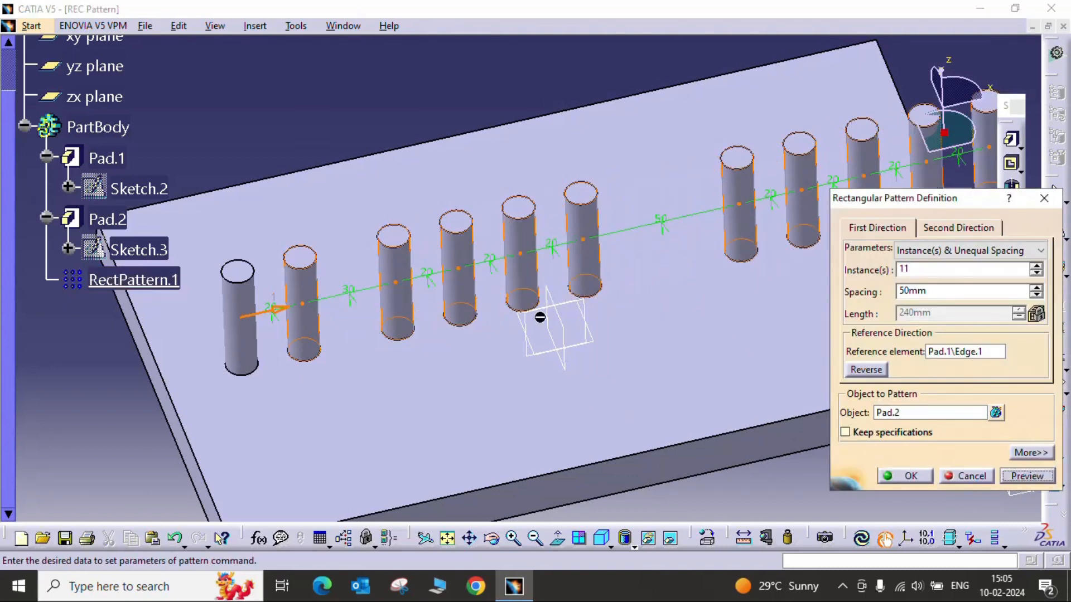
pyautogui.moveTo(539, 317); pyautogui.dragTo(621, 319, button='middle')
pyautogui.moveTo(380, 322); pyautogui.dragTo(557, 389, button='middle')
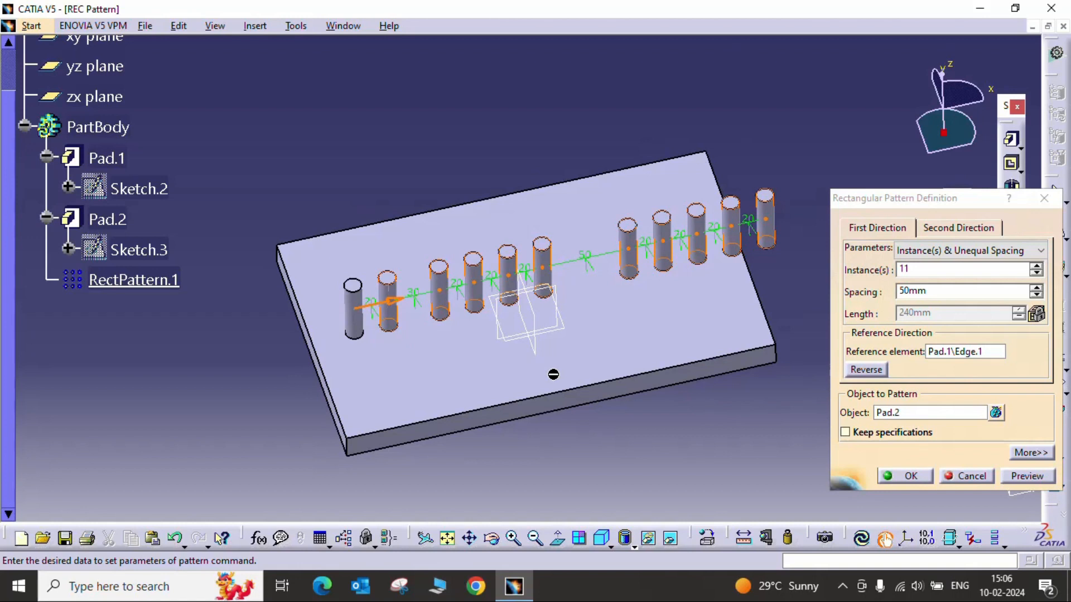
pyautogui.moveTo(559, 360); pyautogui.dragTo(581, 380, button='middle')
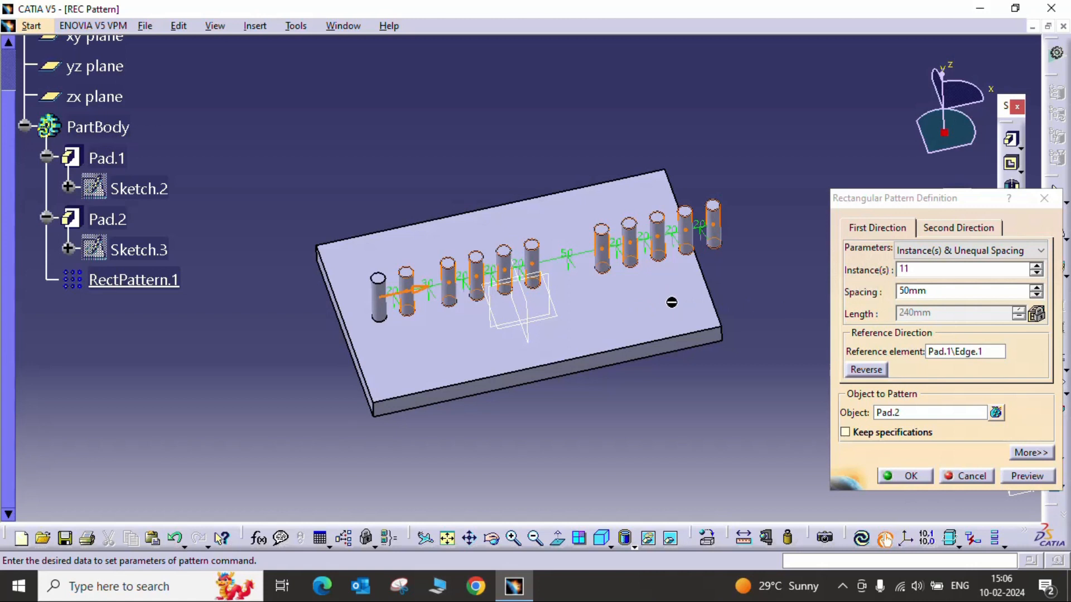
# Define the second direction along the plate's near short edge with 2 instances and preview the pattern.
pyautogui.click(933, 234)
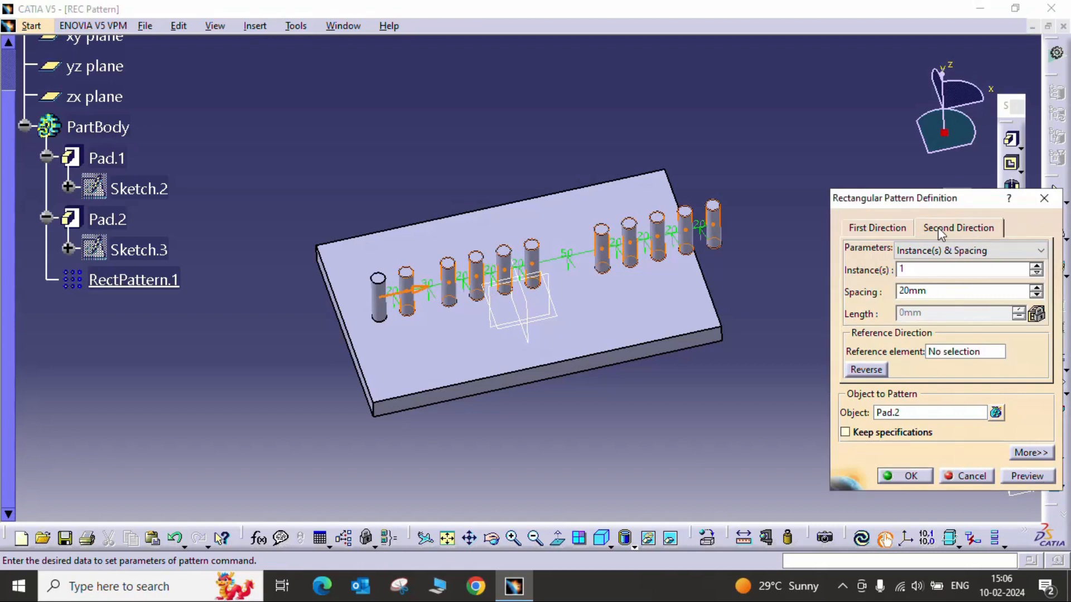
pyautogui.click(942, 355)
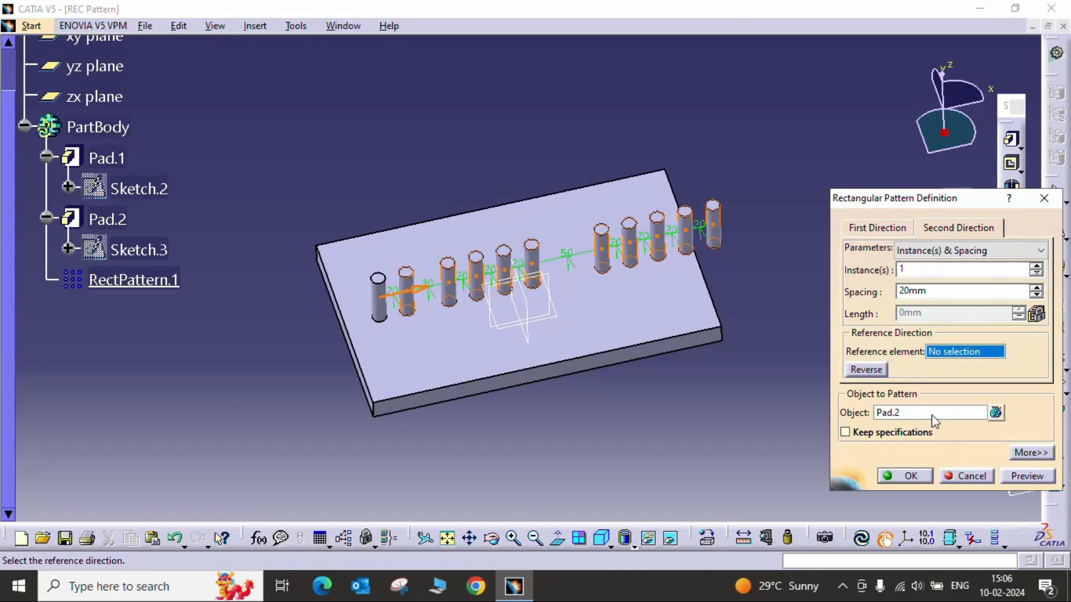
pyautogui.moveTo(353, 338); pyautogui.dragTo(375, 353, button='middle')
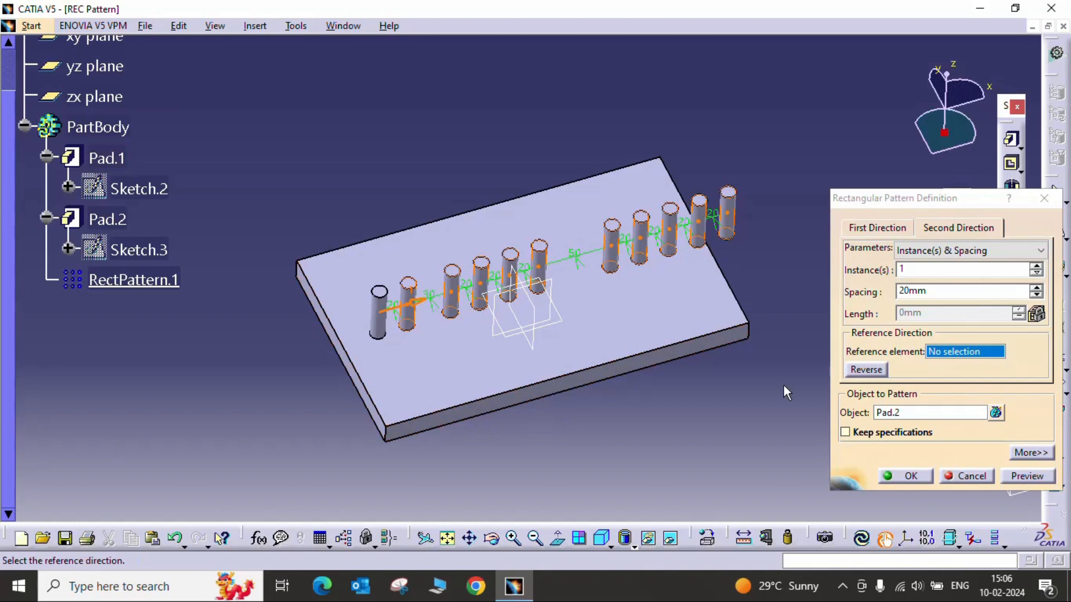
pyautogui.click(326, 306)
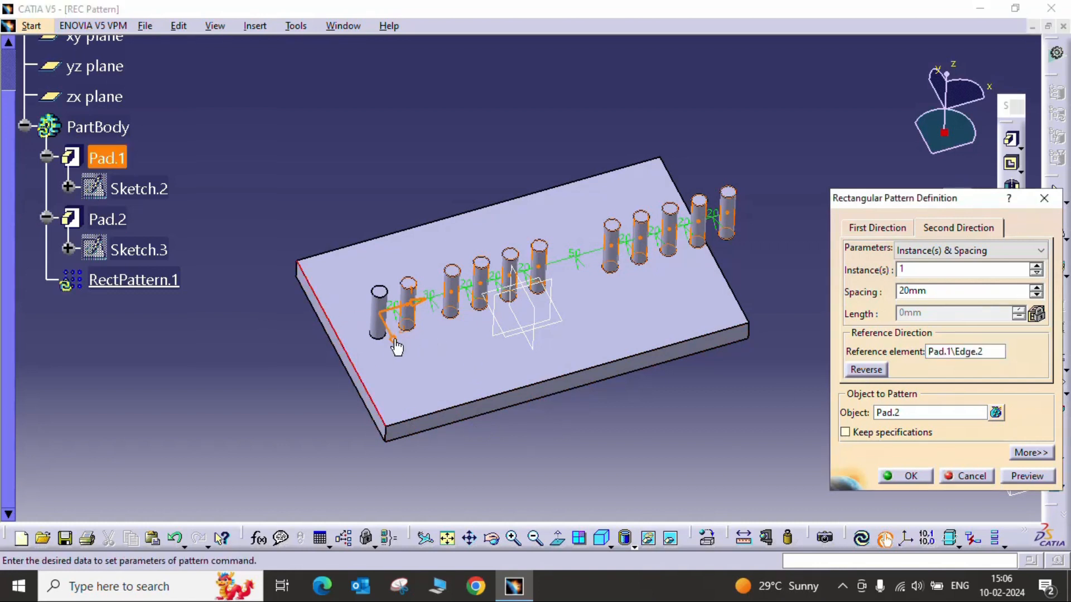
pyautogui.click(906, 271)
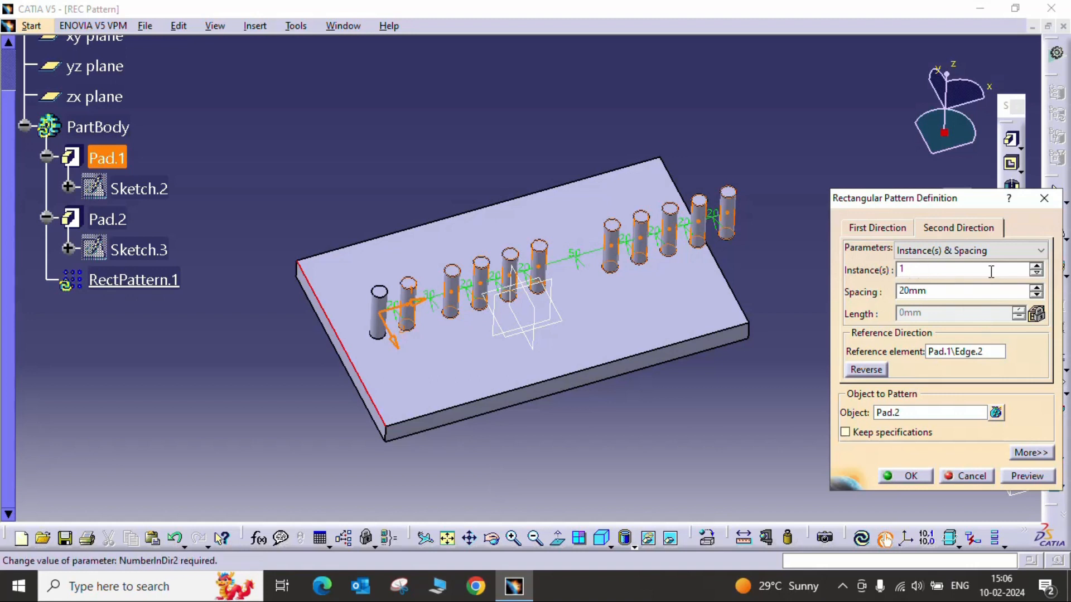
pyautogui.click(1037, 266)
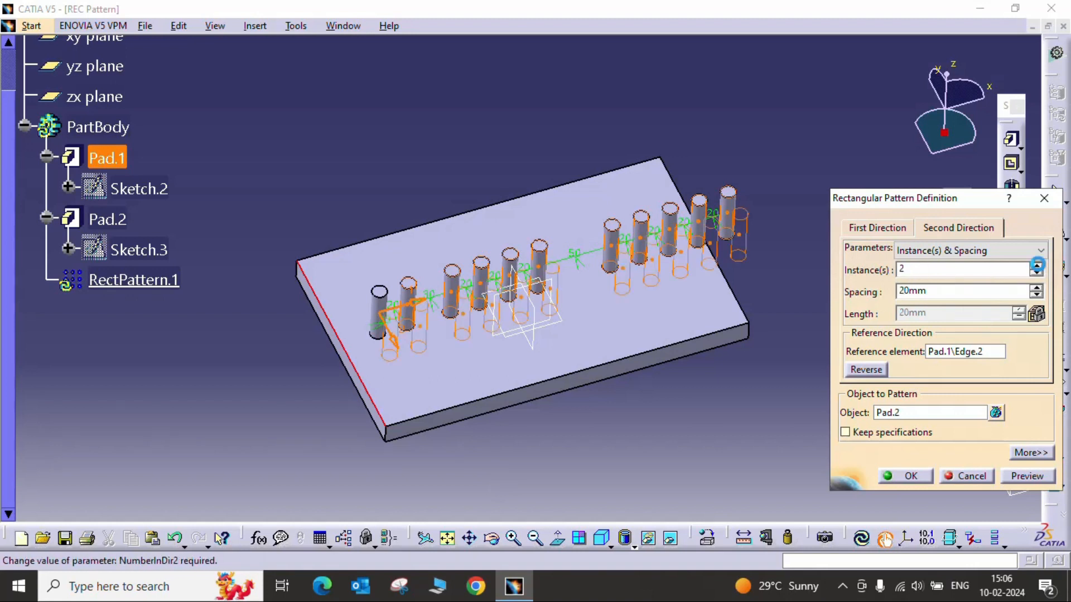
pyautogui.click(1018, 481)
pyautogui.moveTo(548, 332); pyautogui.dragTo(596, 315, button='middle')
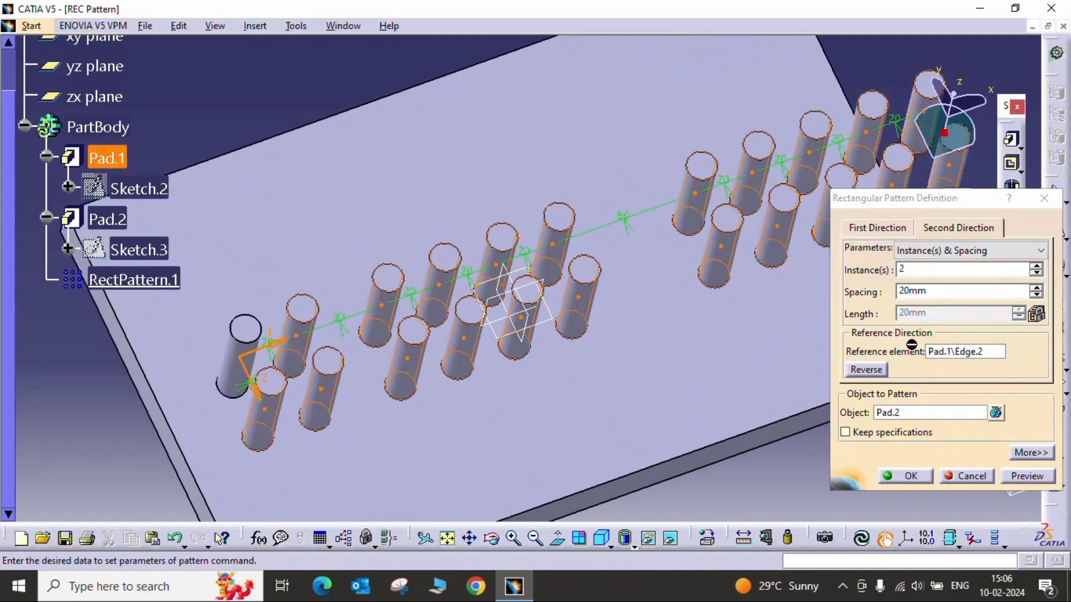
# Set the second direction's spacing to 40 mm and preview the two rows of pins.
pyautogui.moveTo(944, 294); pyautogui.dragTo(800, 296)
pyautogui.write('40')
pyautogui.click(1018, 479)
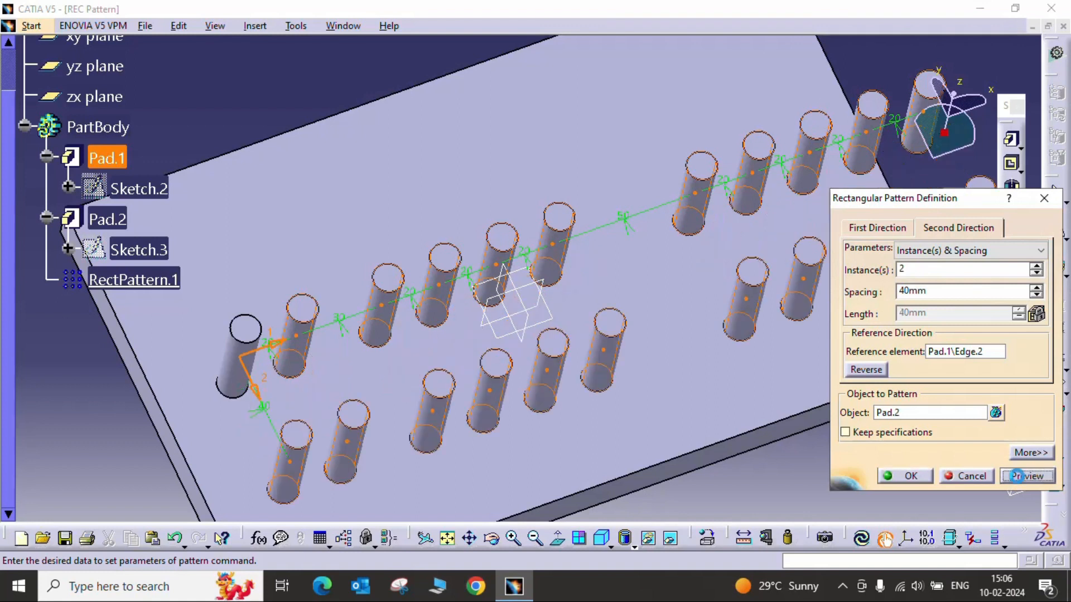
pyautogui.moveTo(681, 363); pyautogui.dragTo(689, 410, button='middle')
pyautogui.click(909, 254)
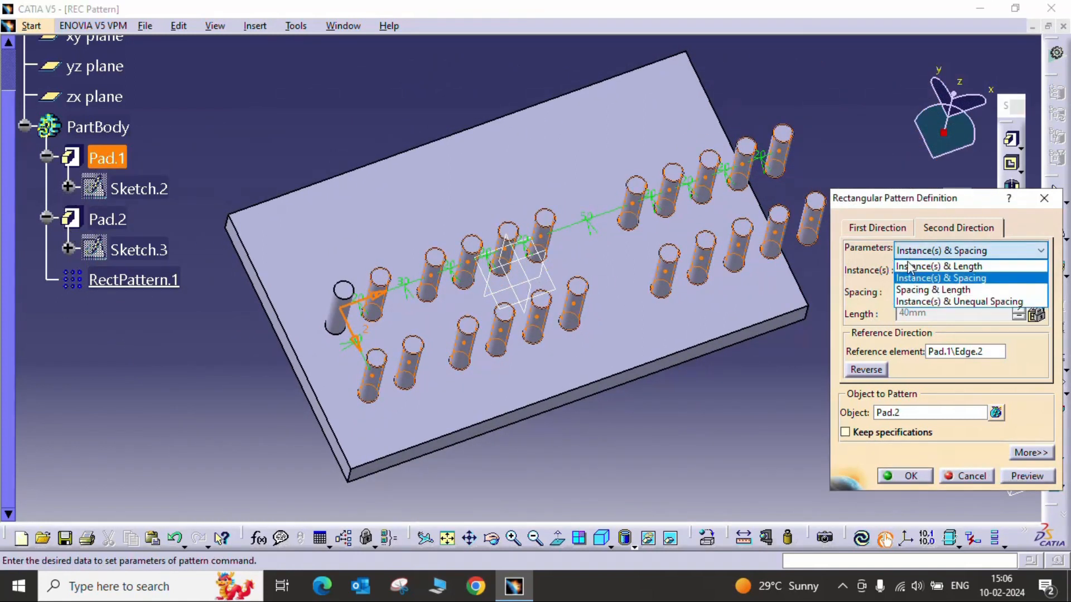
pyautogui.click(882, 234)
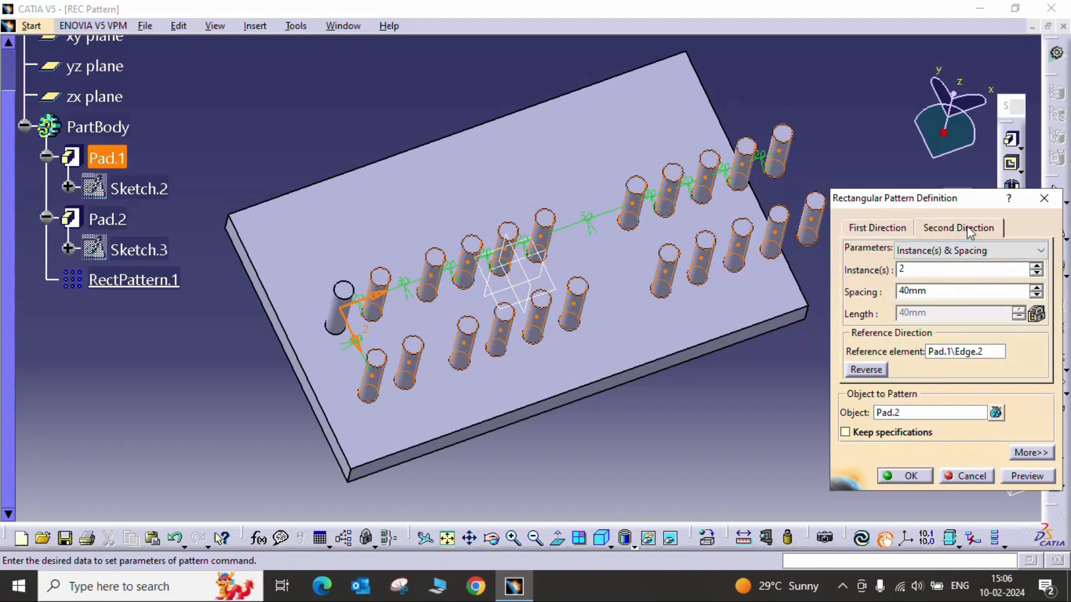
pyautogui.click(915, 252)
pyautogui.click(866, 227)
# Set the second direction to 3 instances with a spacing of 30 mm and preview the pattern.
pyautogui.click(1035, 266)
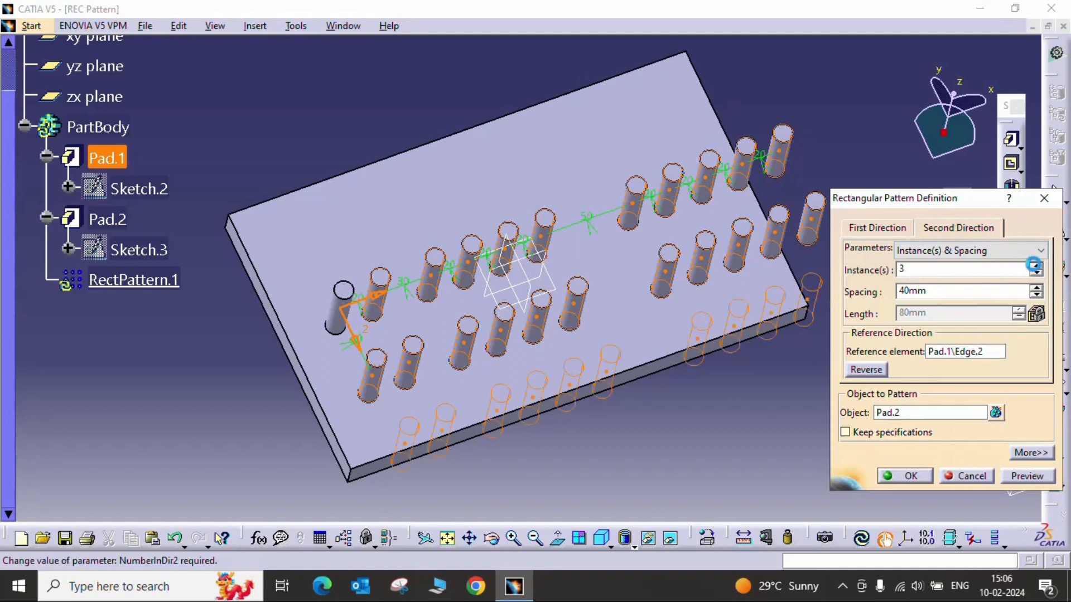
pyautogui.moveTo(946, 290); pyautogui.dragTo(874, 296)
pyautogui.write('30')
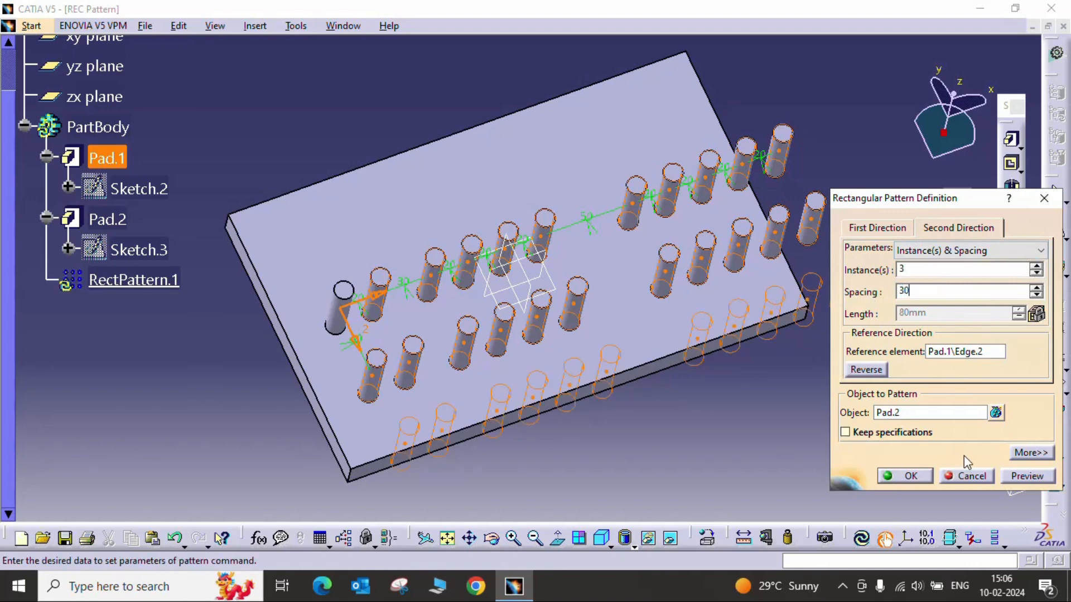
pyautogui.click(1010, 477)
pyautogui.moveTo(669, 375); pyautogui.dragTo(662, 352, button='middle')
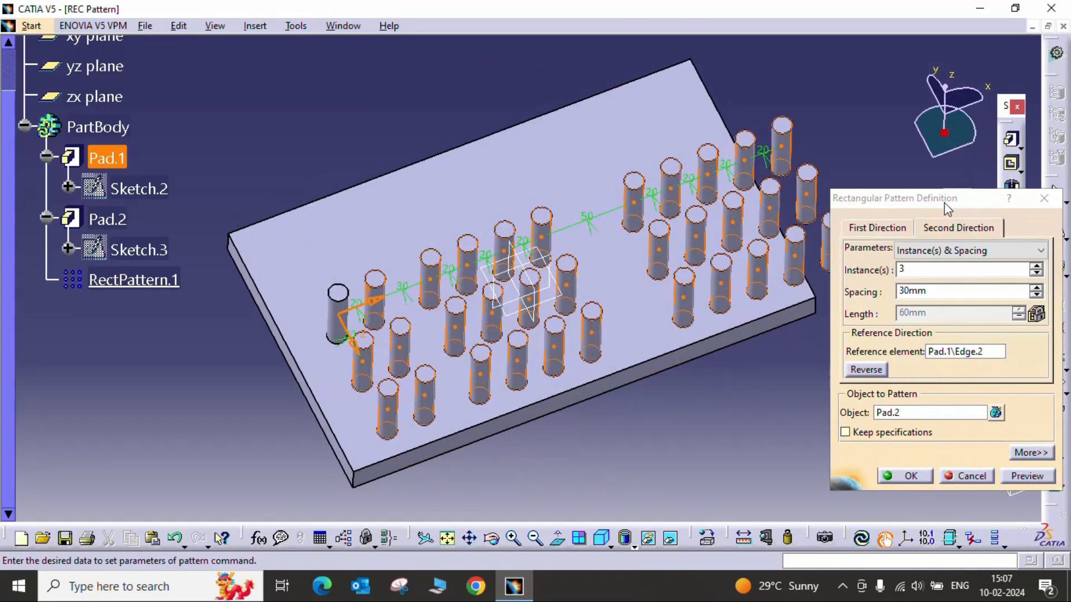
pyautogui.moveTo(595, 325); pyautogui.dragTo(597, 315, button='middle')
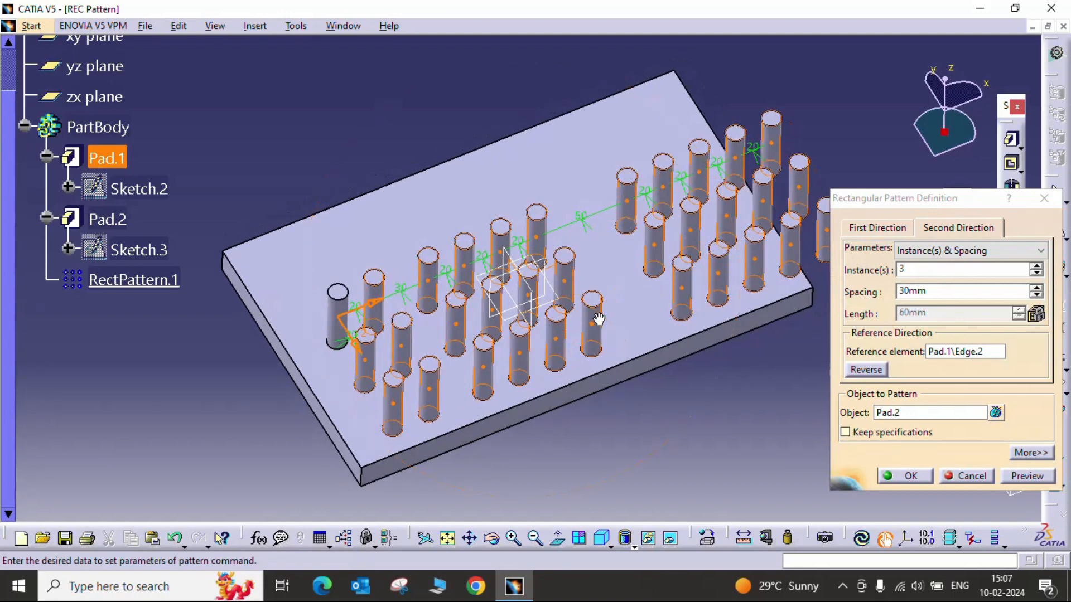